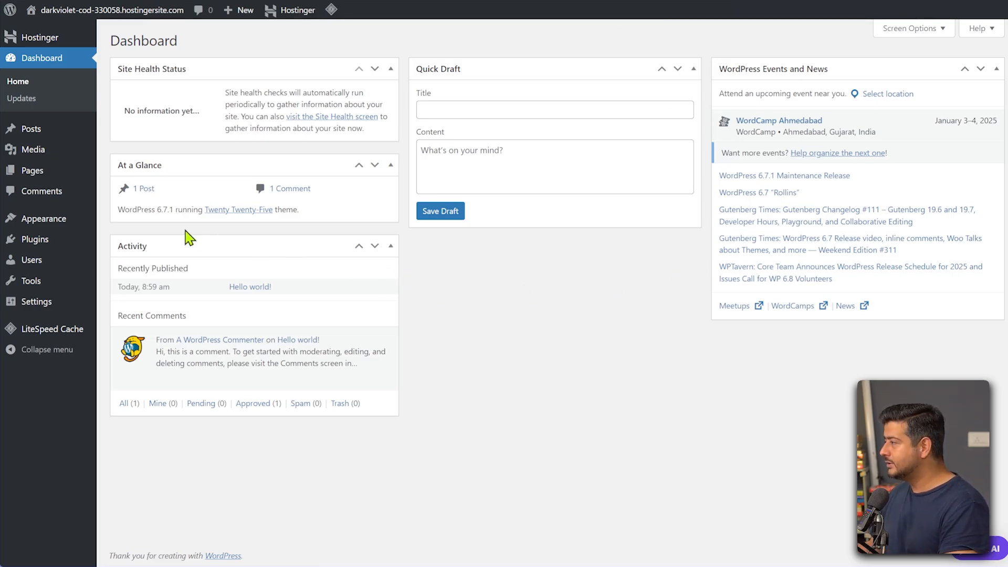
# Upload the plugin file rafflepress-pro-1.12.17.zip to the WordPress site, install it and activate it.
pyautogui.moveTo(70, 247)
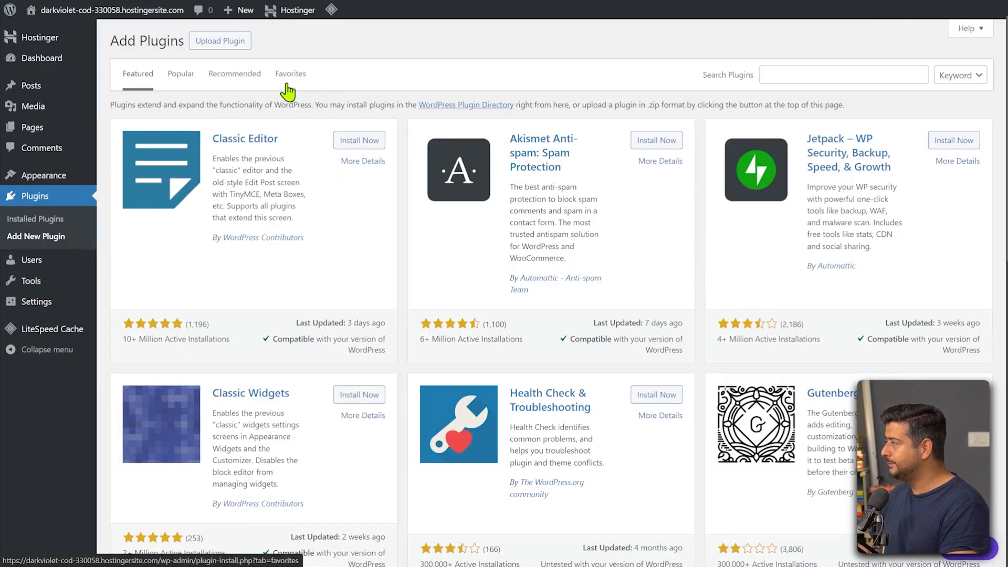
pyautogui.click(231, 47)
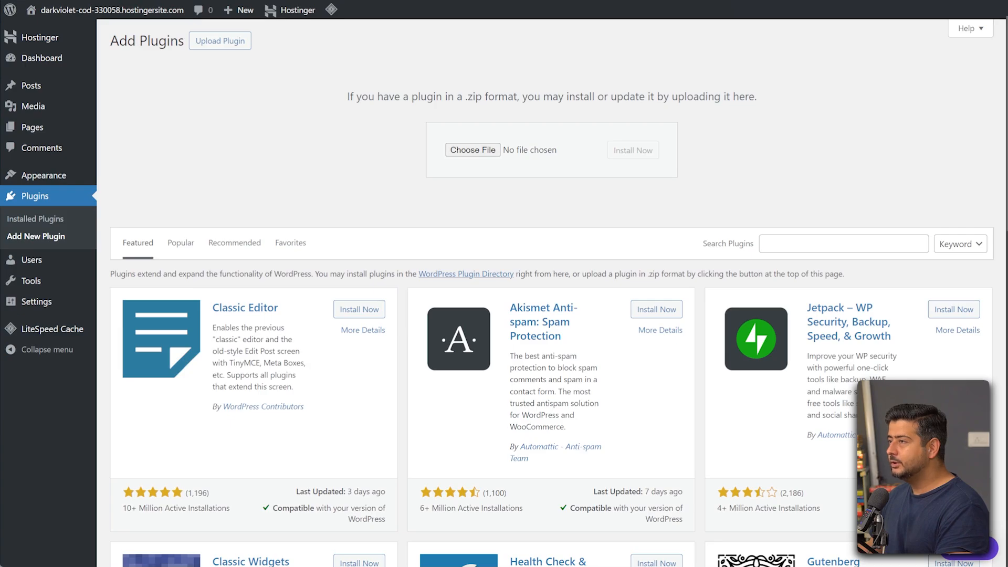
pyautogui.moveTo(0, 174); pyautogui.dragTo(538, 155)
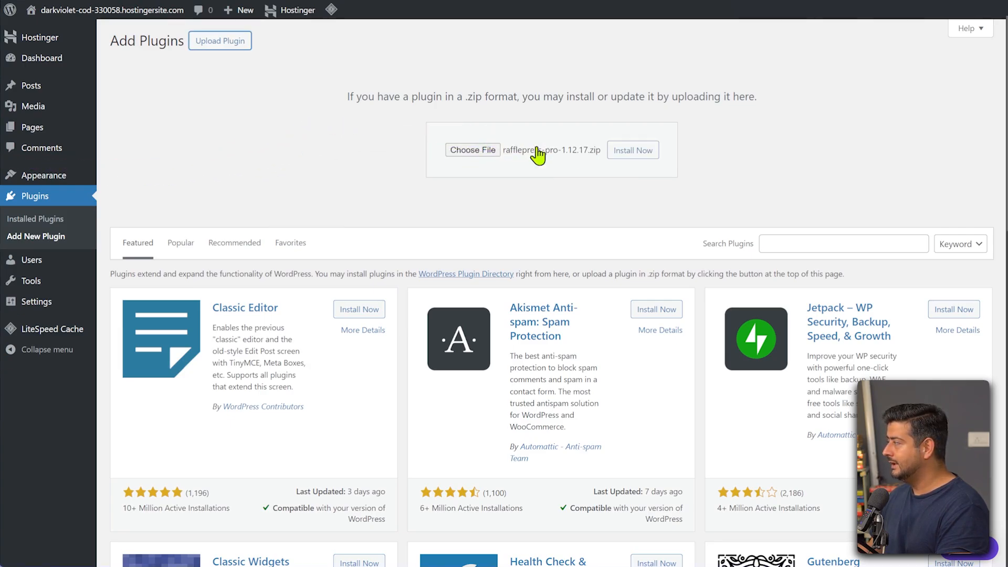
pyautogui.click(638, 157)
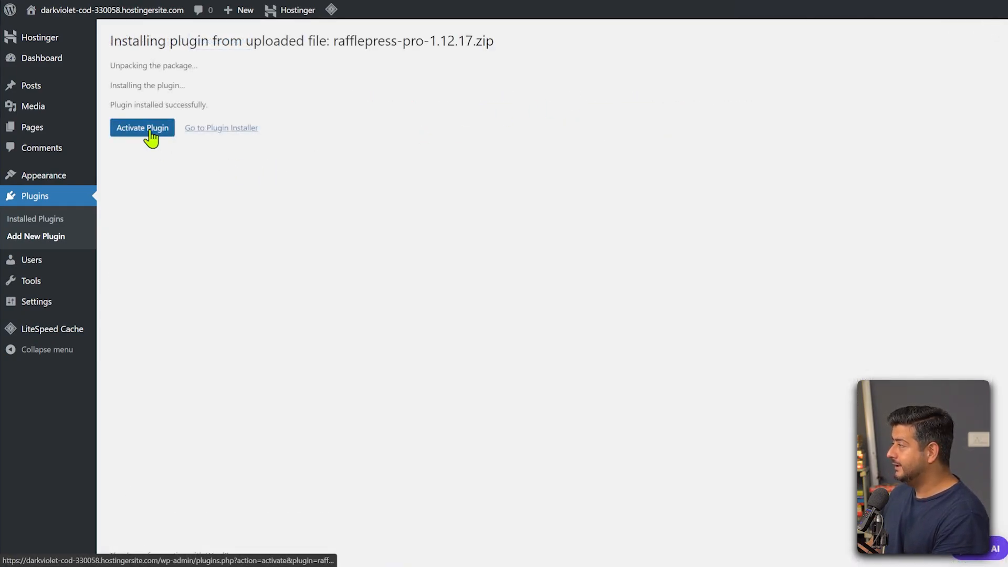
pyautogui.click(151, 132)
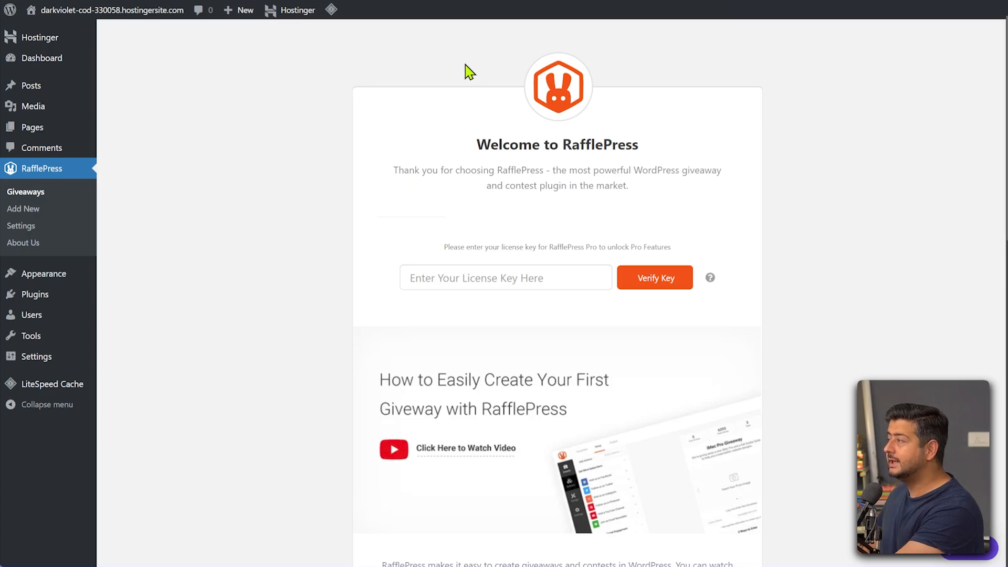
# Enter the RafflePress Pro license key on the welcome page and verify it.
pyautogui.click(480, 276)
pyautogui.press('super+v')
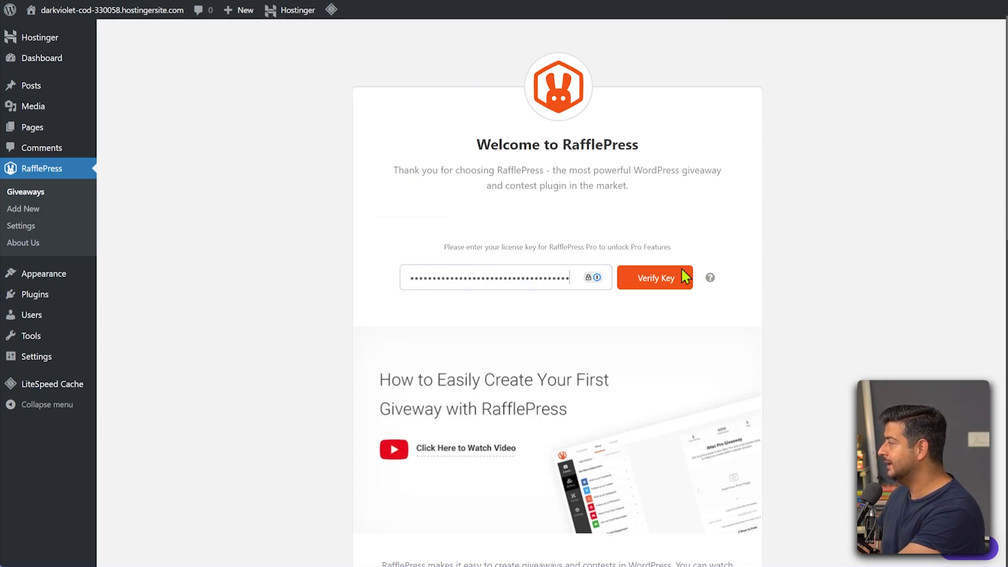
pyautogui.click(649, 284)
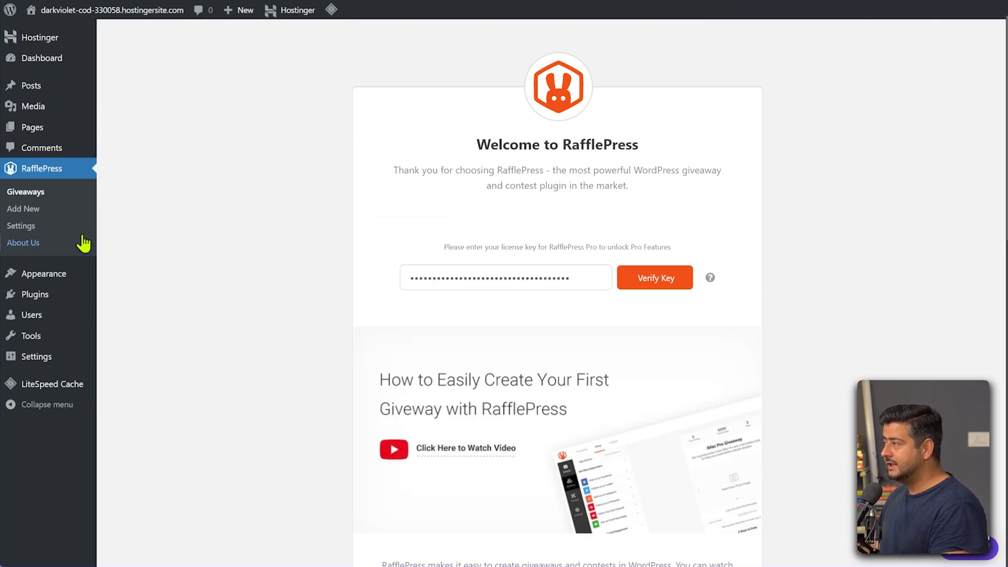
# Review the email marketing and automation services offered in the RafflePress integration settings.
pyautogui.click(23, 230)
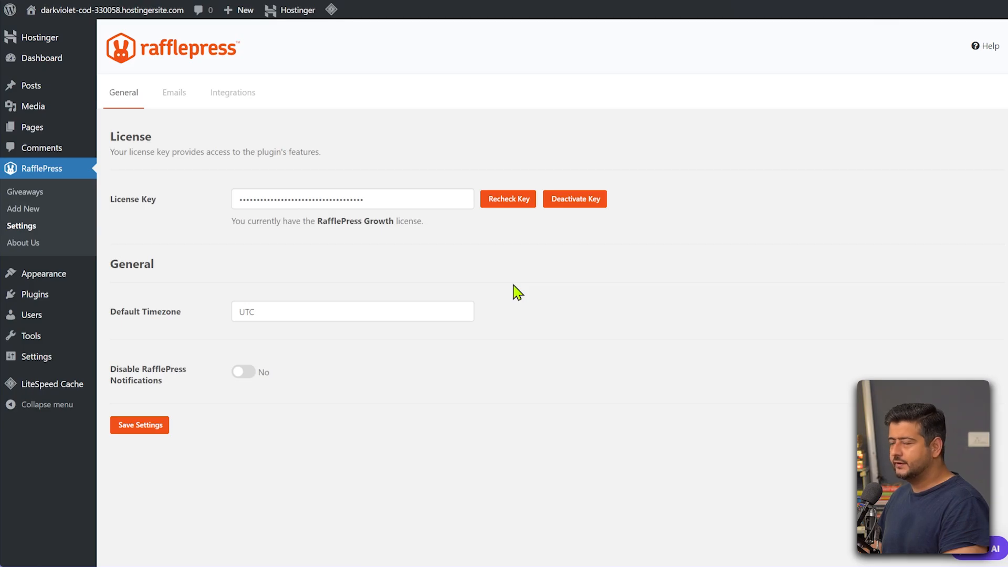
pyautogui.click(239, 97)
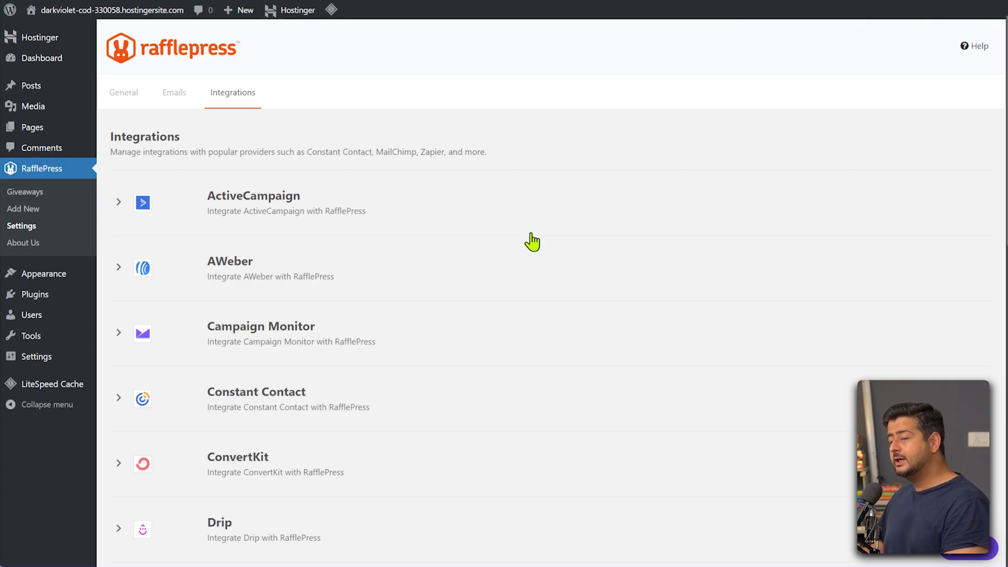
pyautogui.scroll(-12, 399, 212)
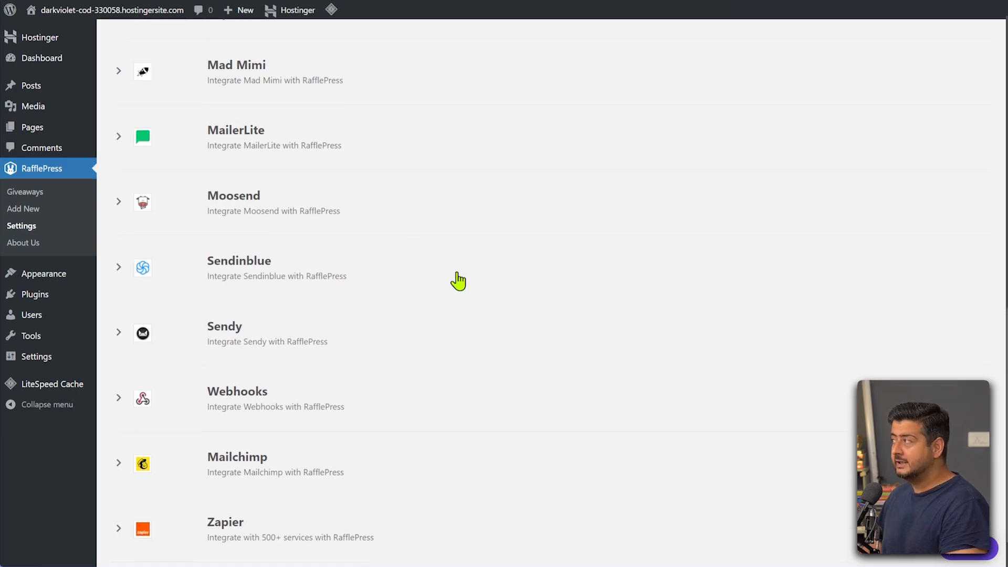
pyautogui.scroll(12, 457, 282)
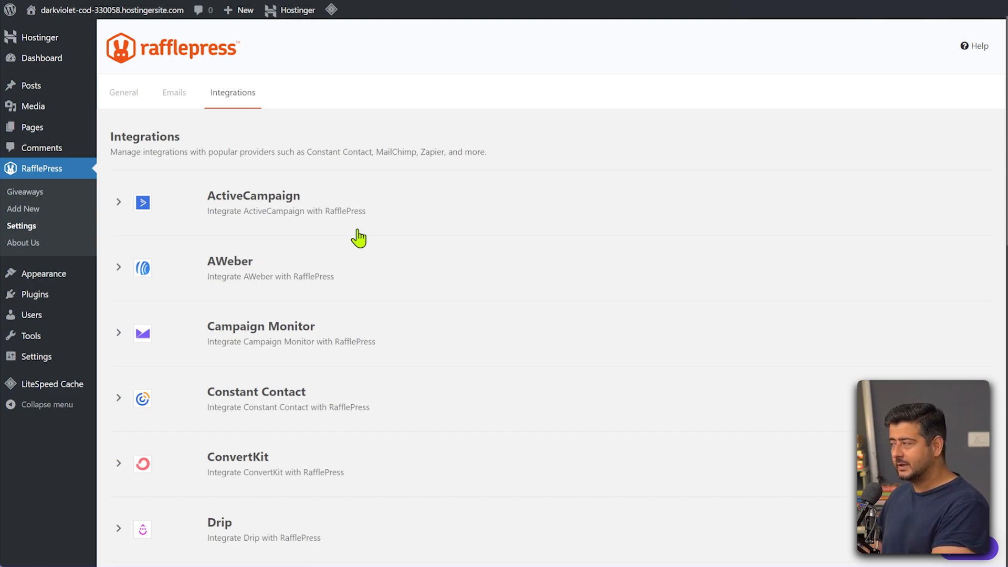
# Start a new RafflePress giveaway and bring up its template selection.
pyautogui.click(39, 212)
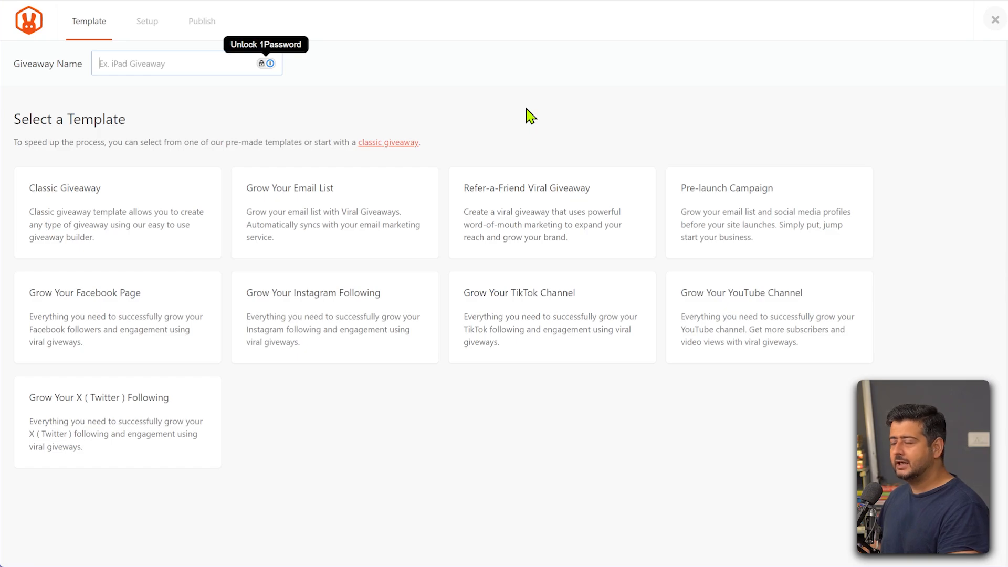
pyautogui.moveTo(376, 190)
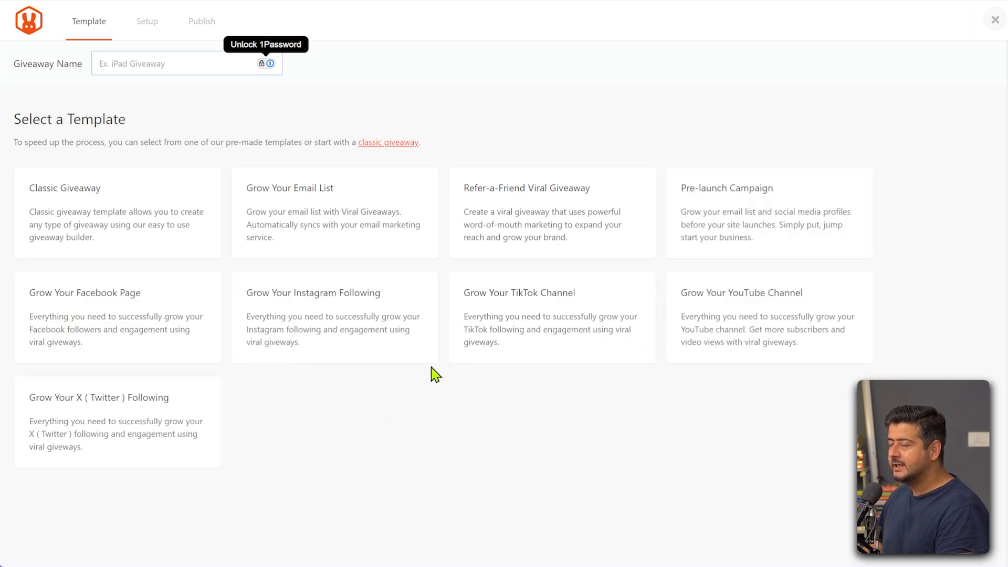
pyautogui.moveTo(306, 314)
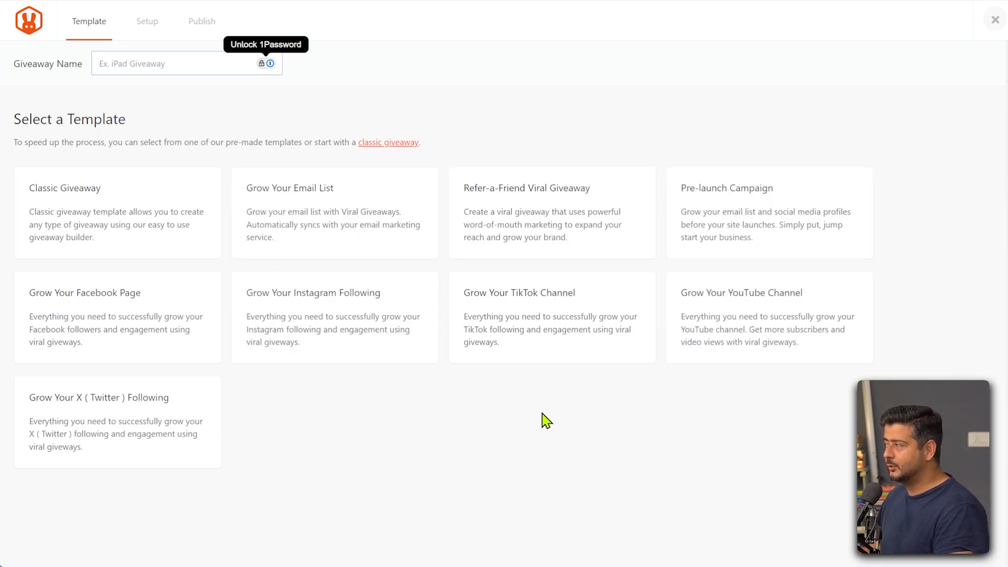
pyautogui.moveTo(154, 226)
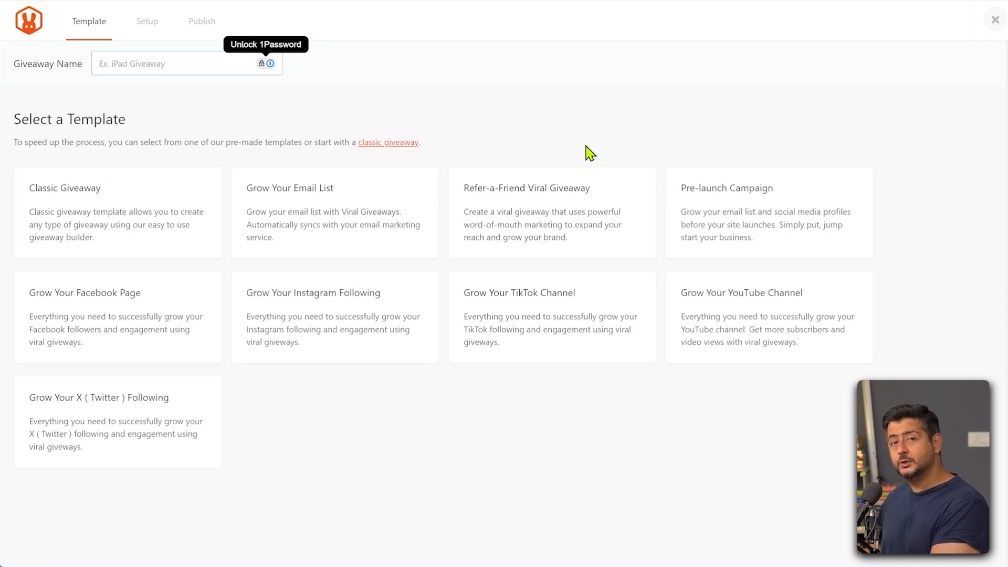
# View the demo giveaways for the Grow Your YouTube Channel and Pre-launch Campaign templates.
pyautogui.moveTo(762, 284)
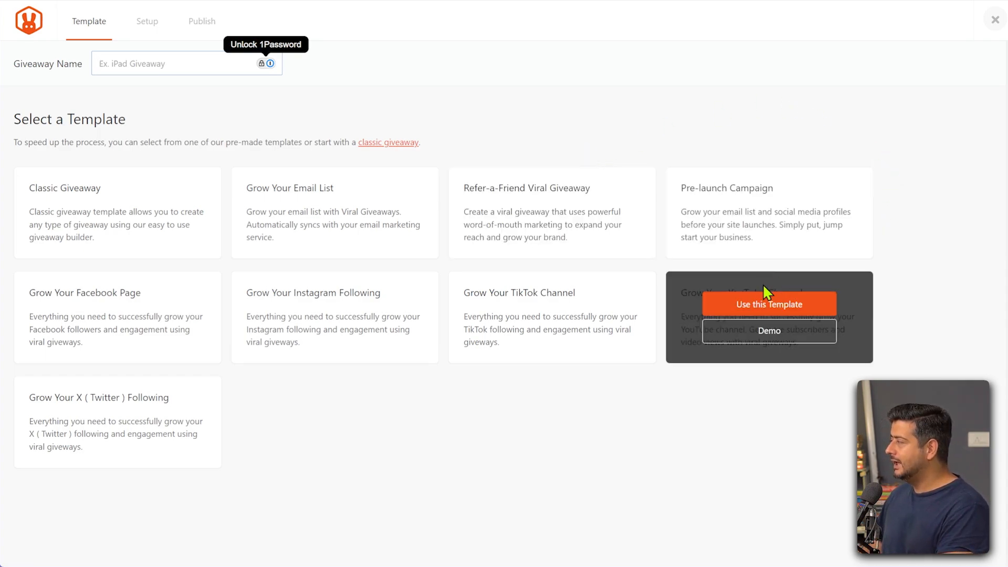
pyautogui.click(770, 336)
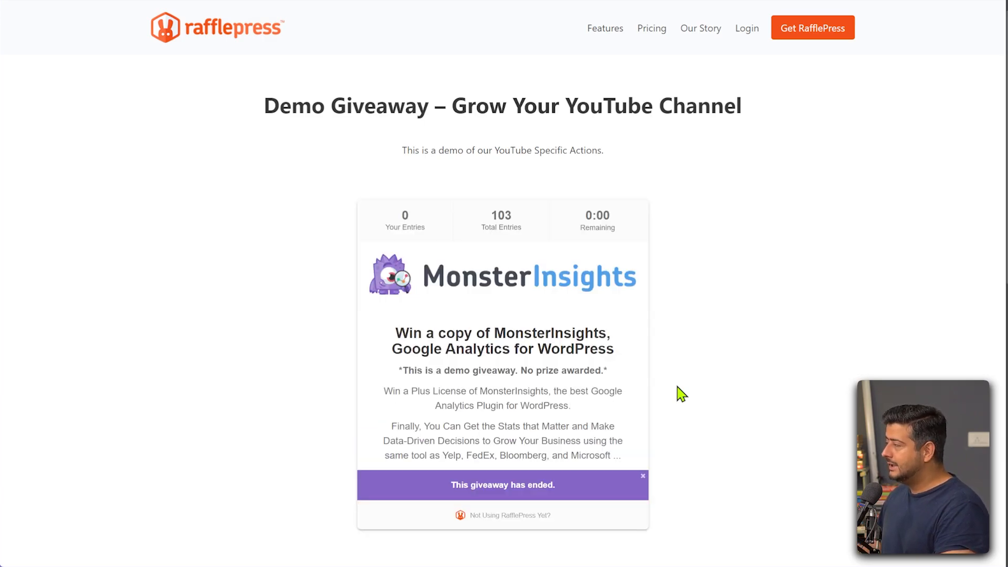
pyautogui.scroll(-1, 651, 303)
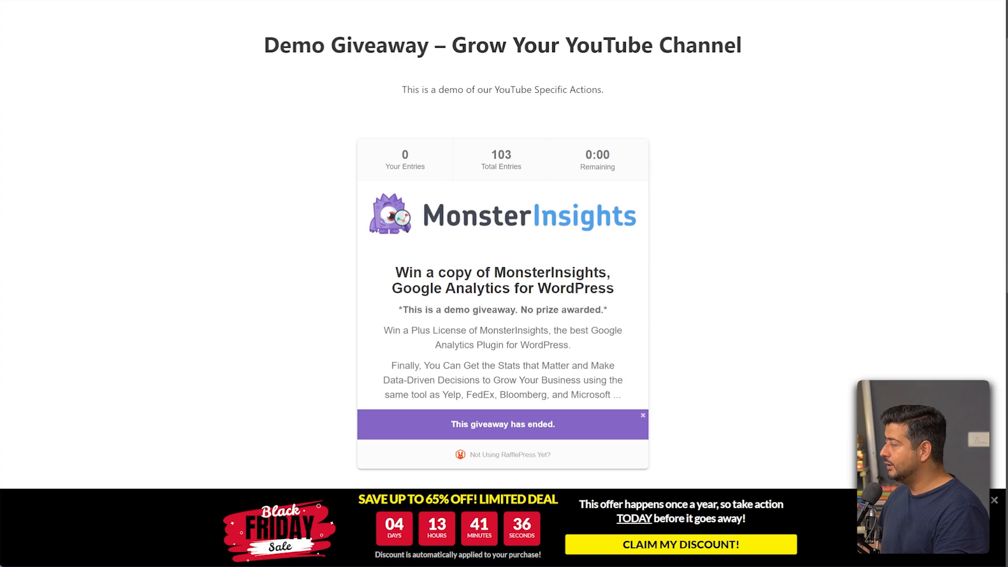
pyautogui.click(994, 500)
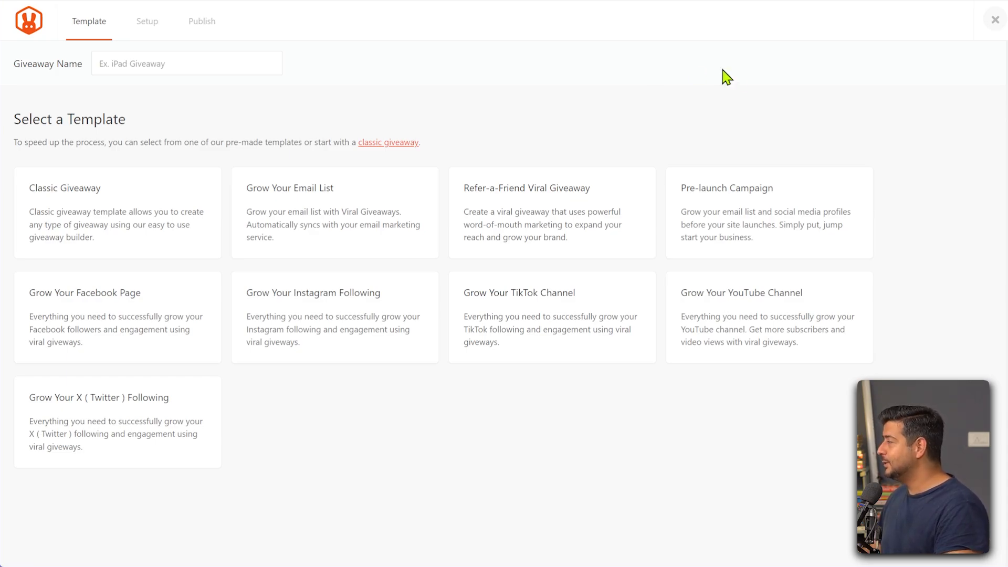
pyautogui.click(758, 226)
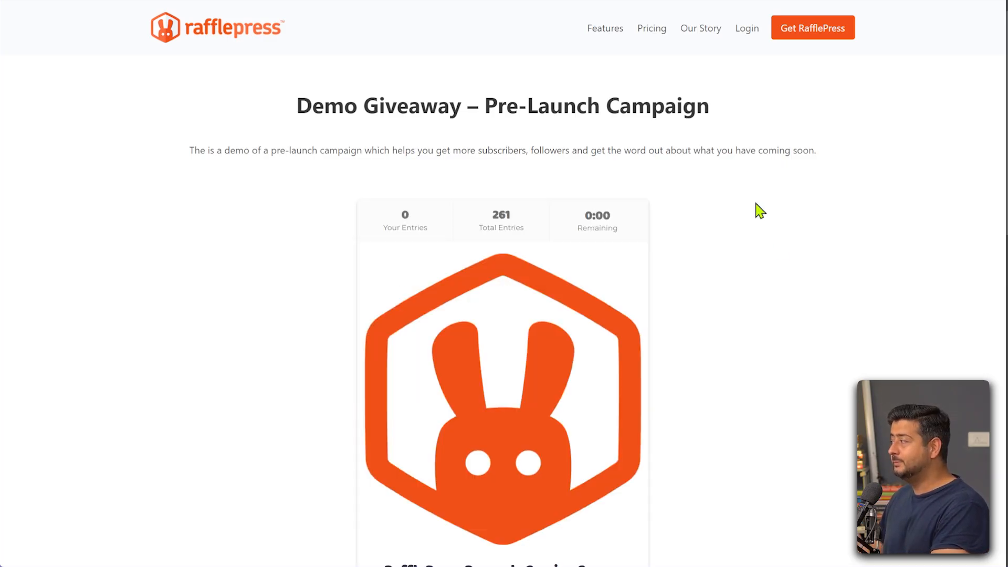
pyautogui.scroll(-5, 761, 210)
pyautogui.scroll(4, 749, 292)
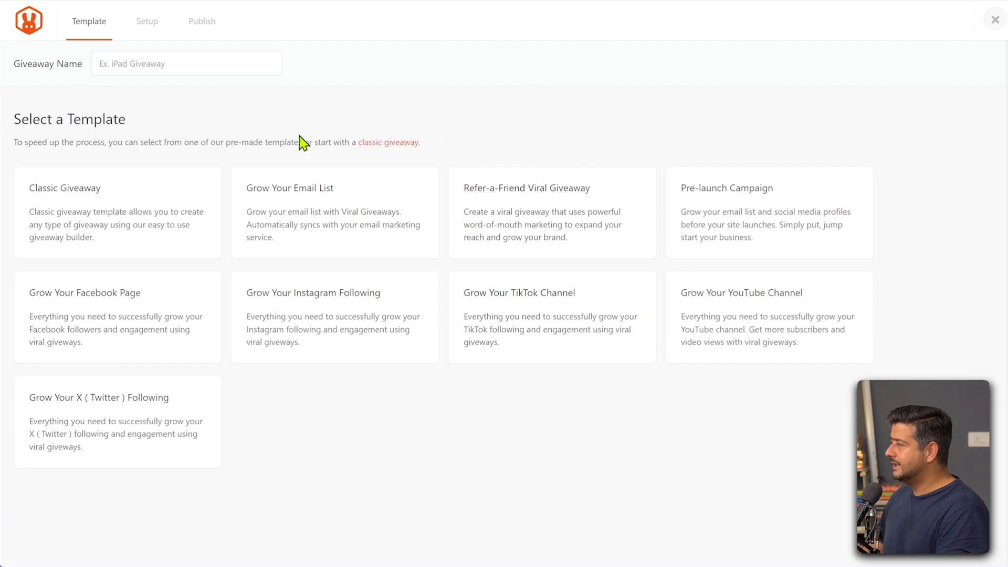
# Name the giveaway "Macbook Giveaway" and create it from the Classic Giveaway template.
pyautogui.click(185, 65)
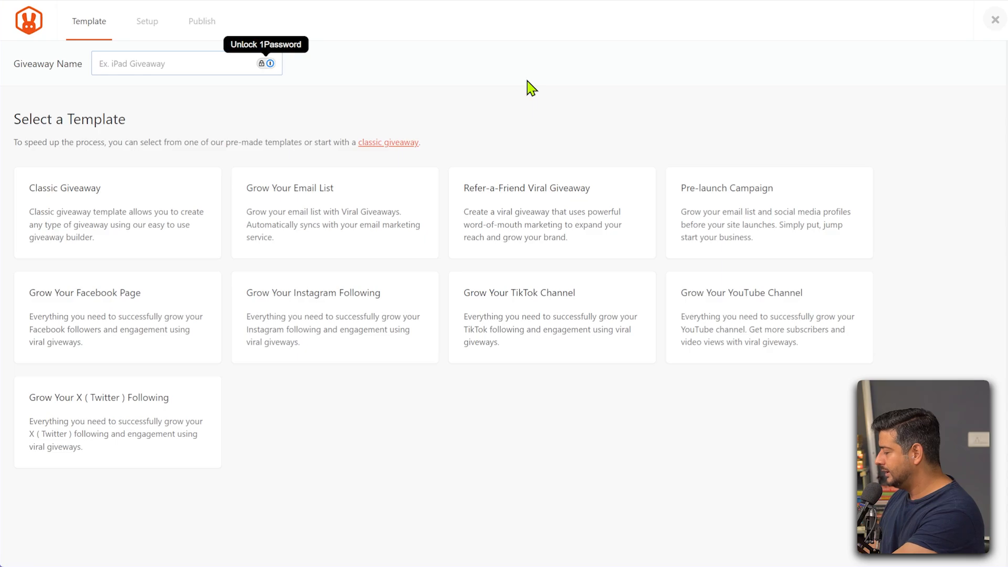
pyautogui.write('Mac')
pyautogui.press('BackSpace')
pyautogui.press('BackSpace')
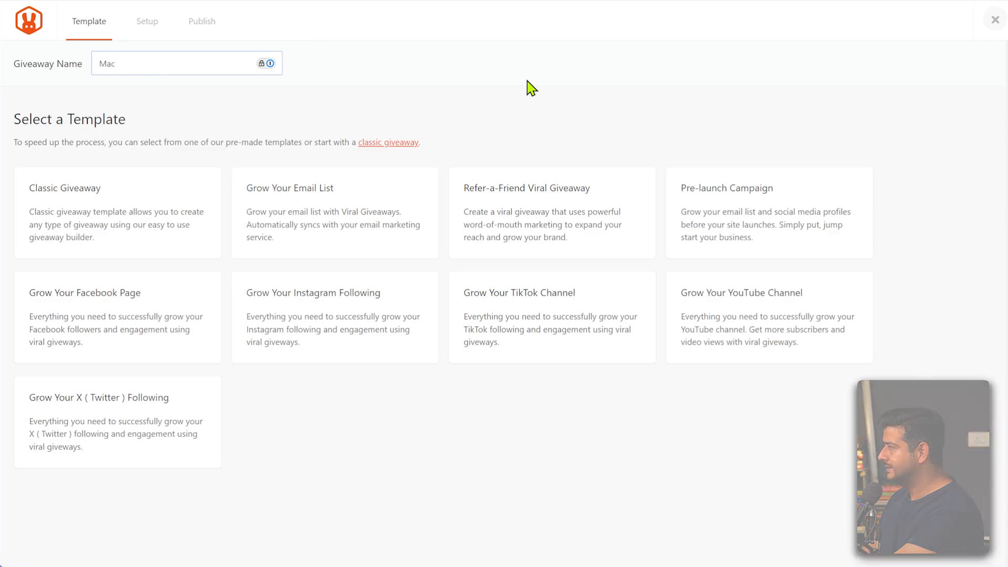
pyautogui.write('book G')
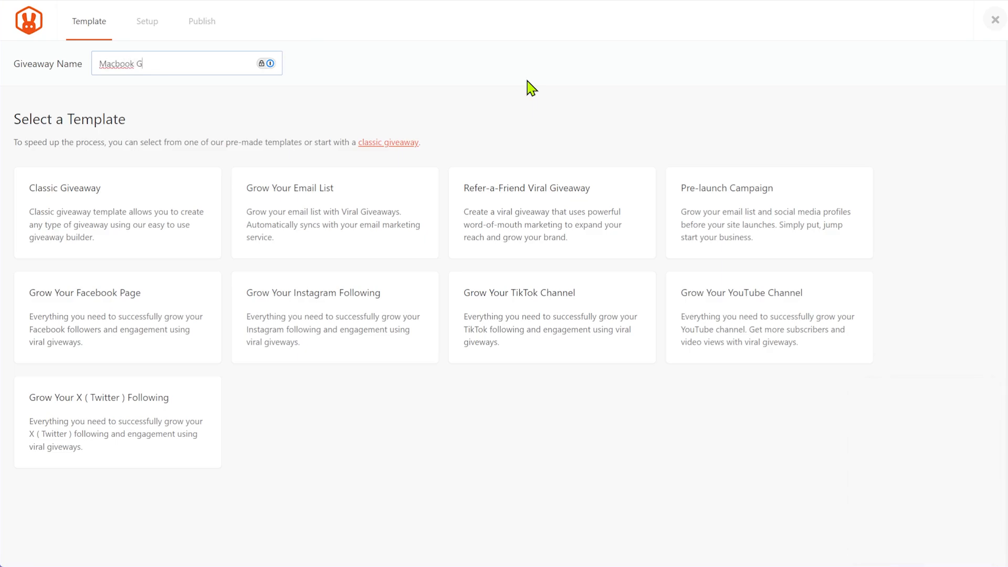
pyautogui.write('iveaway')
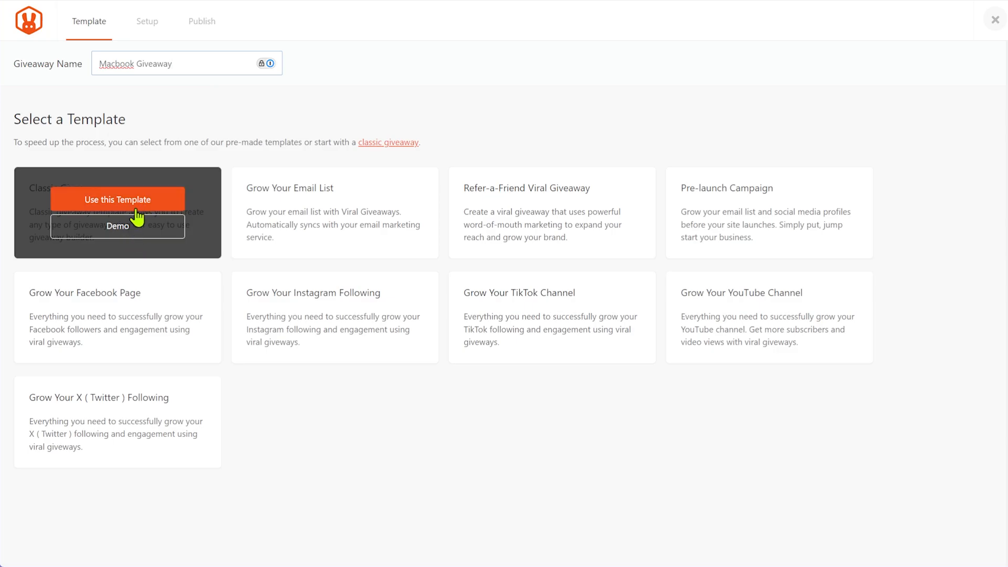
pyautogui.click(133, 206)
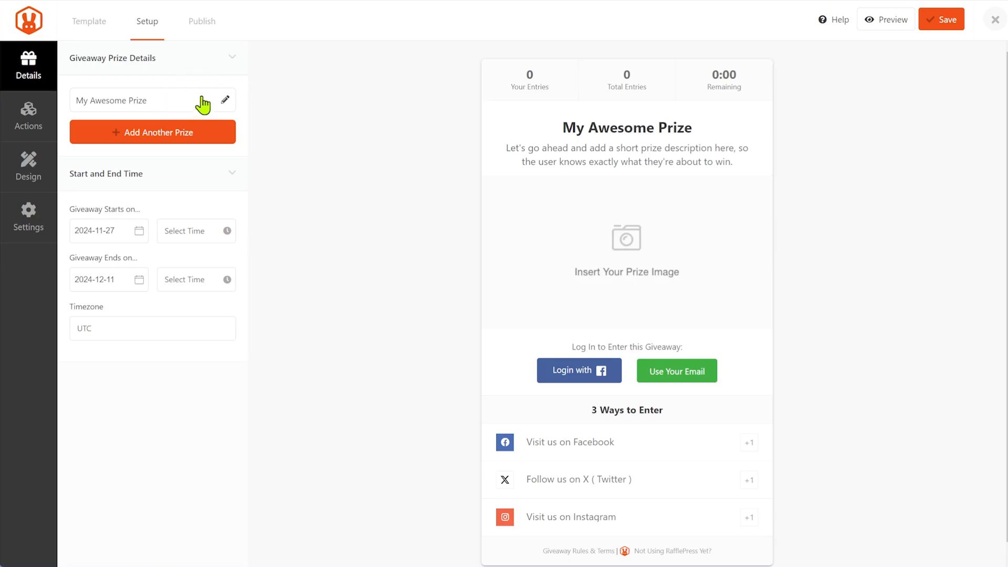
# Change the prize name to "Win the Brand New Macbook" in the giveaway prize details.
pyautogui.click(227, 102)
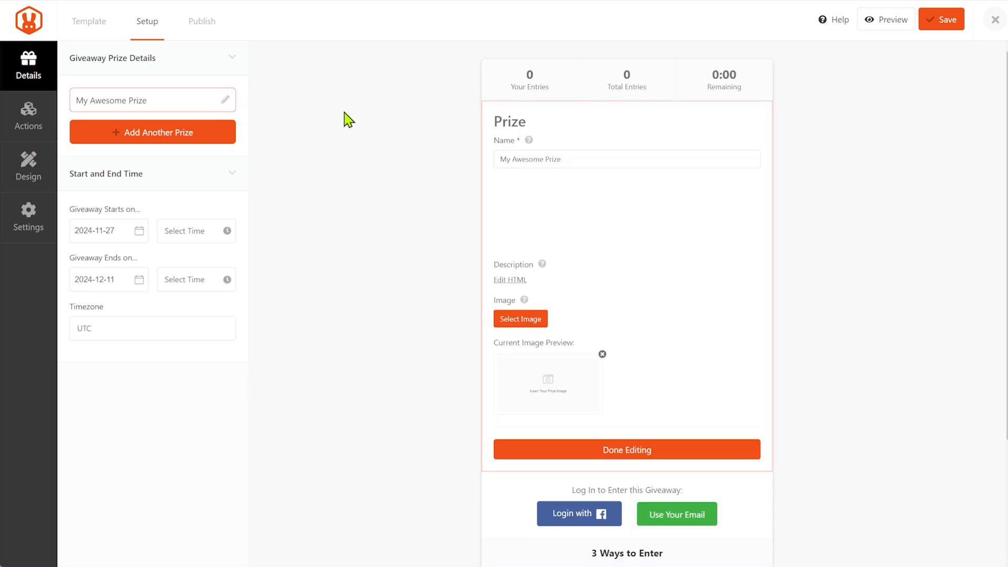
pyautogui.tripleClick(589, 154)
pyautogui.write('Wn')
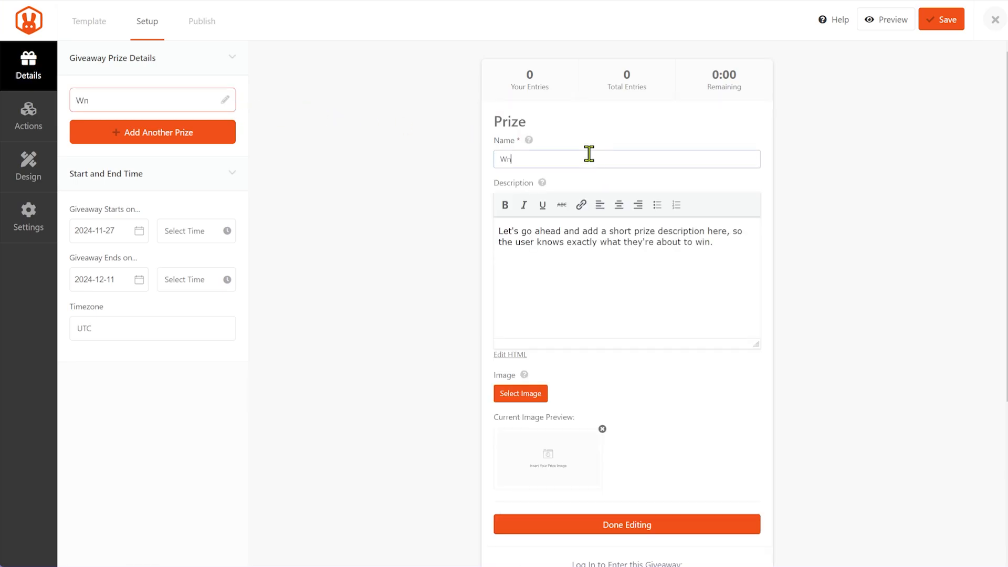
pyautogui.write('n the Brand New Macbook')
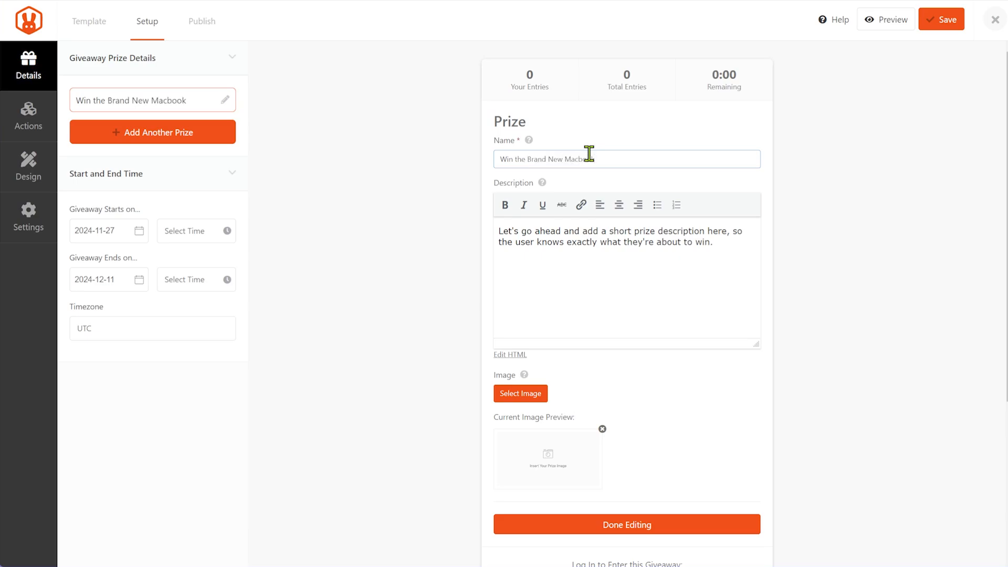
pyautogui.click(387, 151)
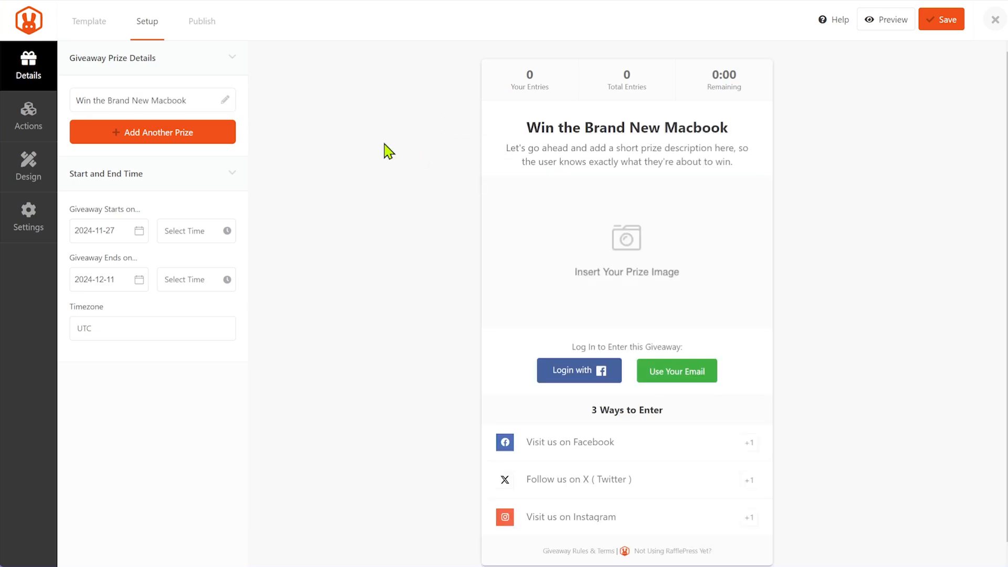
# Replace the prize description with "Enter this giveaway to win a chance at the brand new Apple Macbook".
pyautogui.click(637, 155)
pyautogui.click(625, 261)
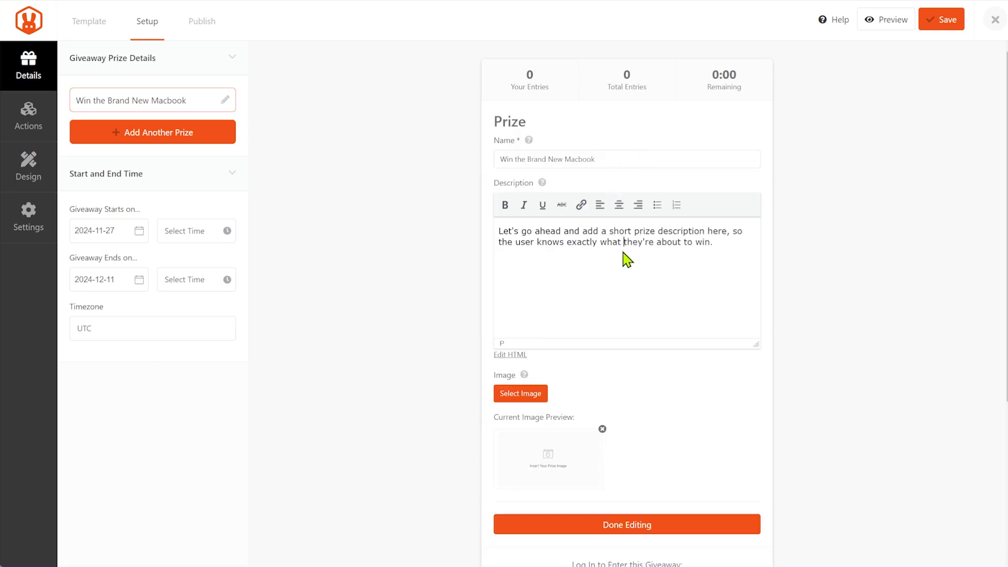
pyautogui.hotkey('ctrl', 'a')
pyautogui.write('Enter t')
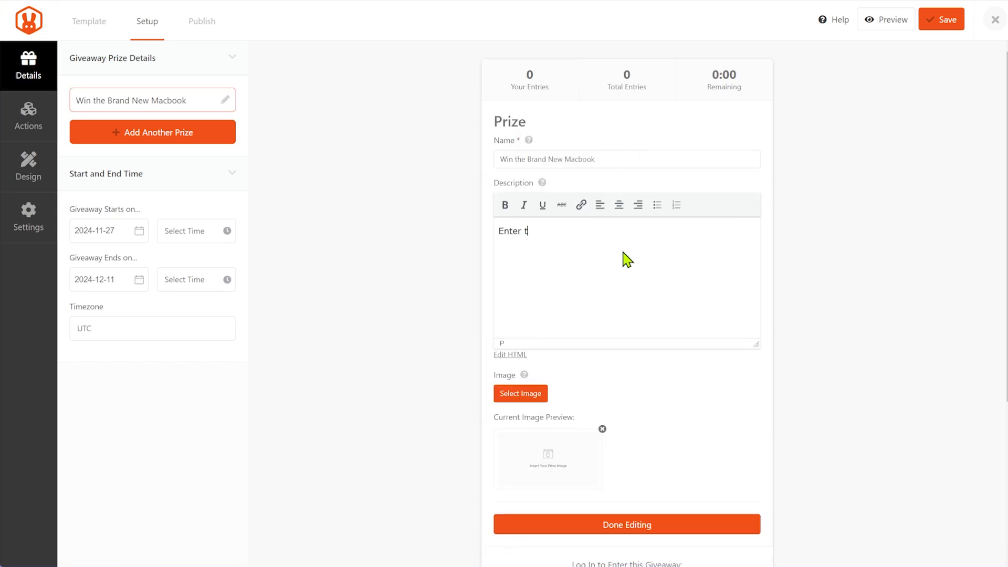
pyautogui.write('his giveaway to win a chance at the brand new Apple Macbook')
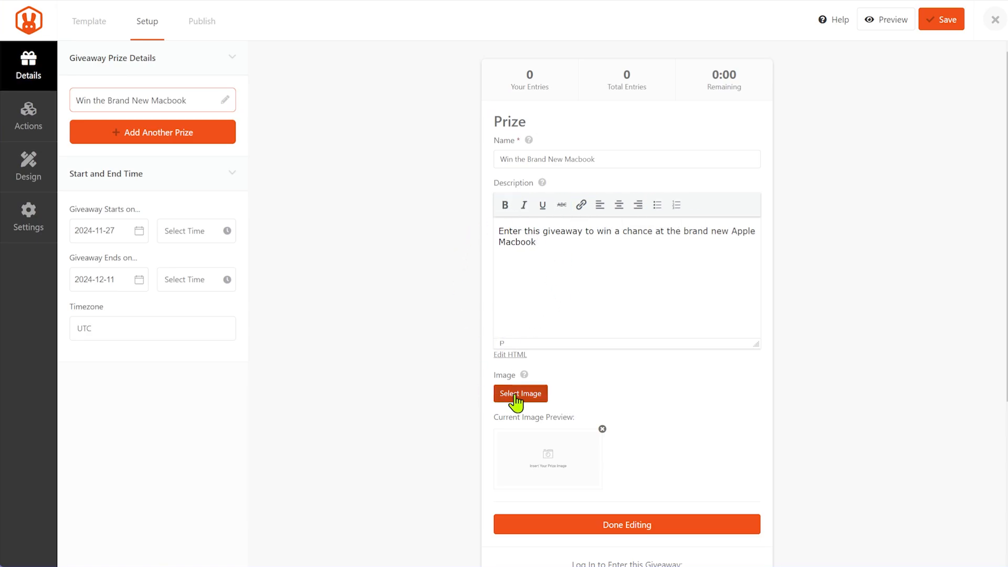
# Use the laptop photo from the media library as the prize image and finish editing the prize.
pyautogui.scroll(-1, 669, 378)
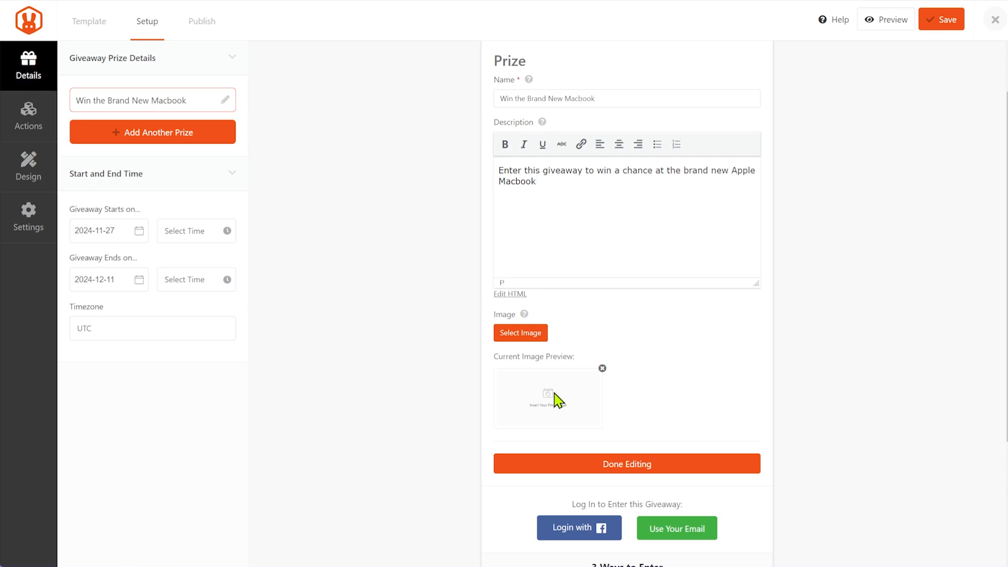
pyautogui.click(525, 335)
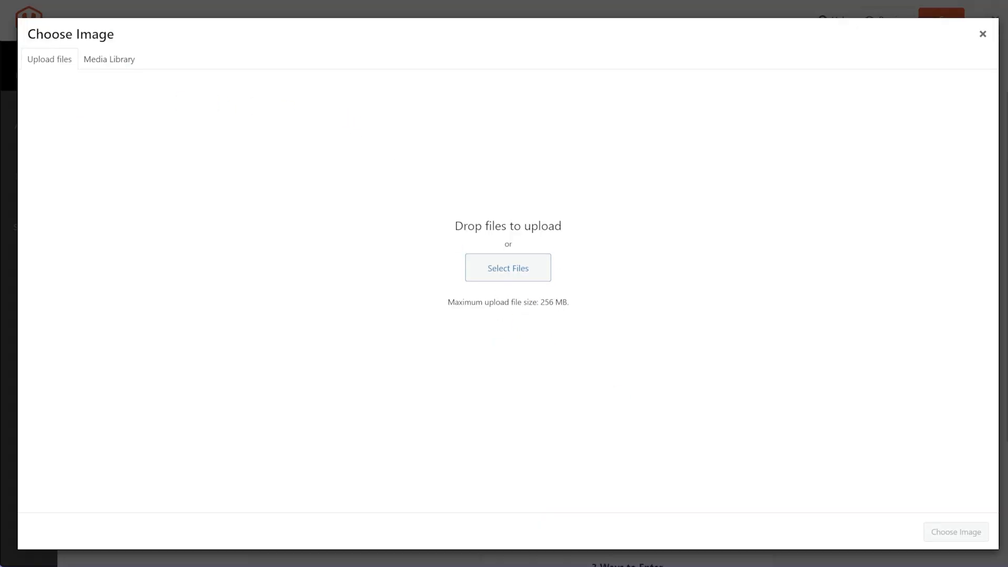
pyautogui.moveTo(0, 203); pyautogui.dragTo(169, 129)
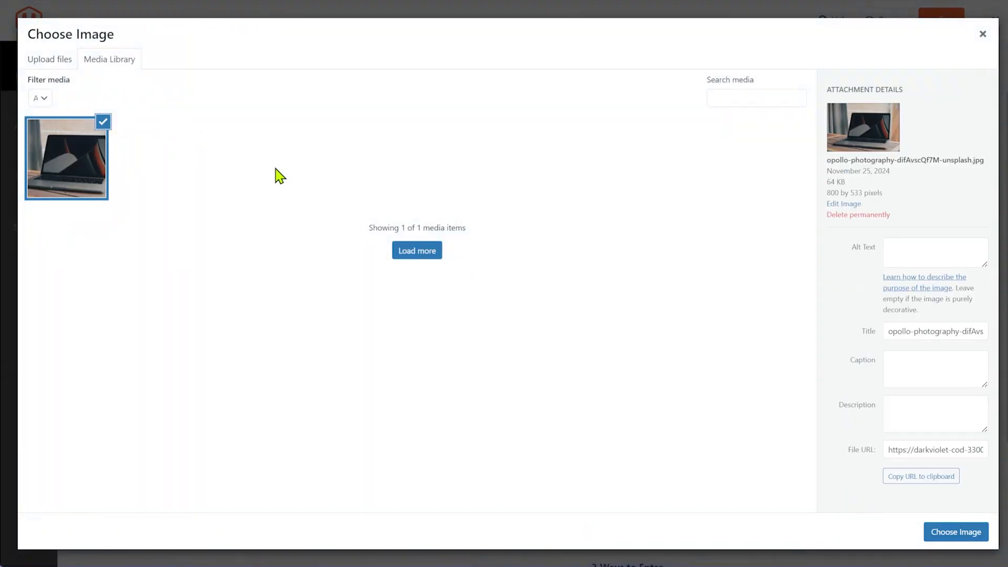
pyautogui.click(955, 532)
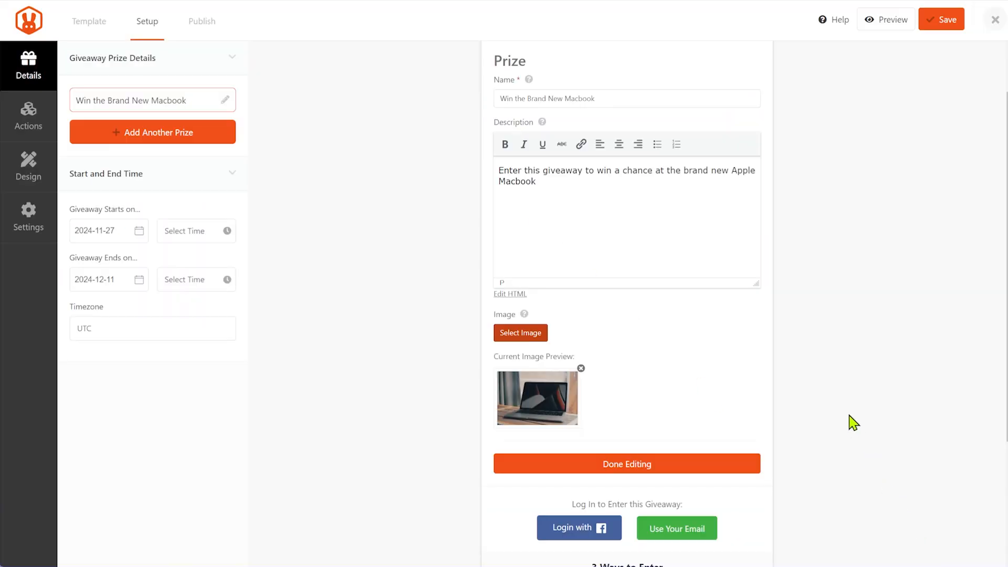
pyautogui.click(650, 465)
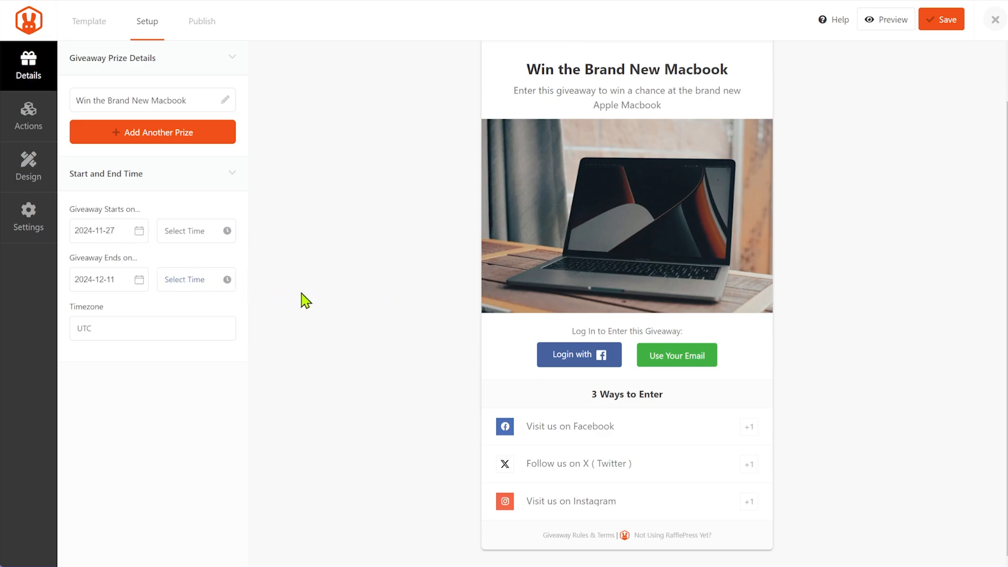
# Set both the giveaway's start time and end time to 12:00 A.M.
pyautogui.click(212, 235)
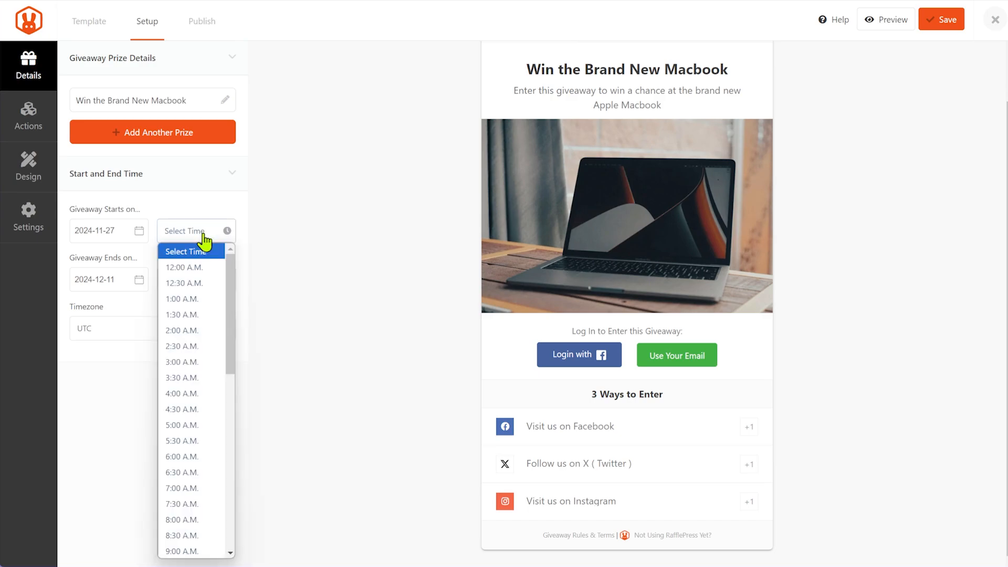
pyautogui.click(200, 269)
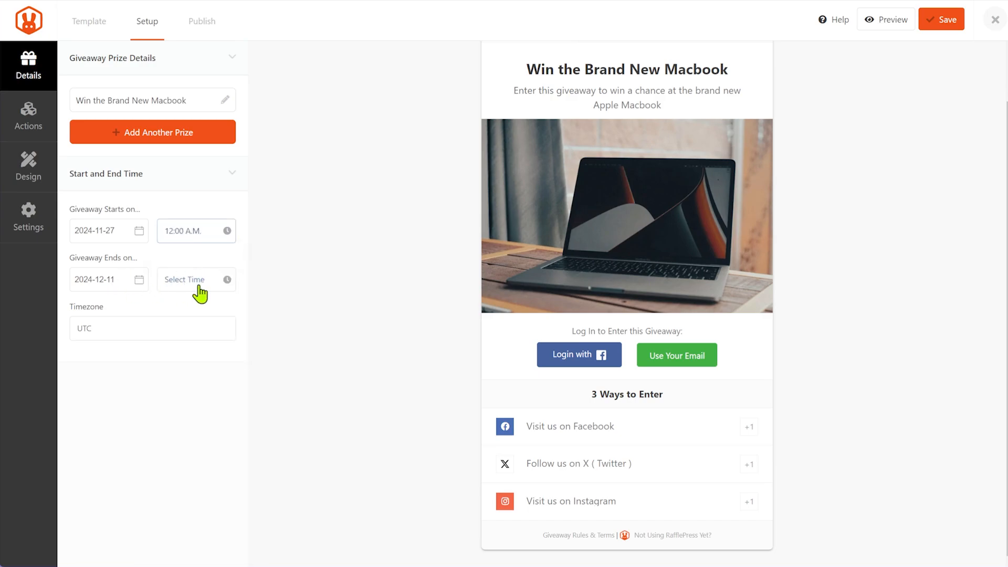
pyautogui.click(194, 286)
pyautogui.click(193, 0)
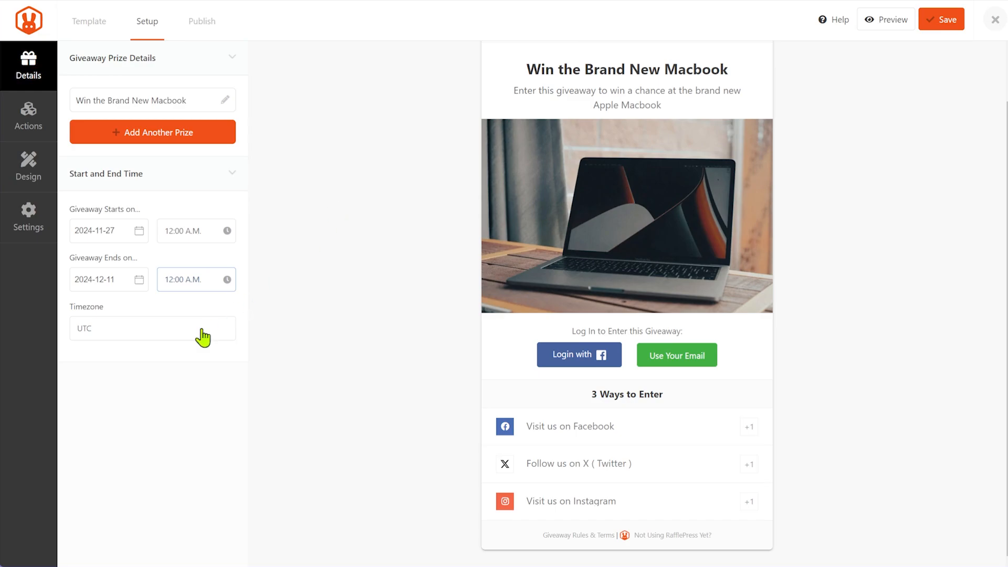
# Set the giveaway's timezone to Kolkata (+05:30 GMT) and collapse the start and end time settings.
pyautogui.click(170, 339)
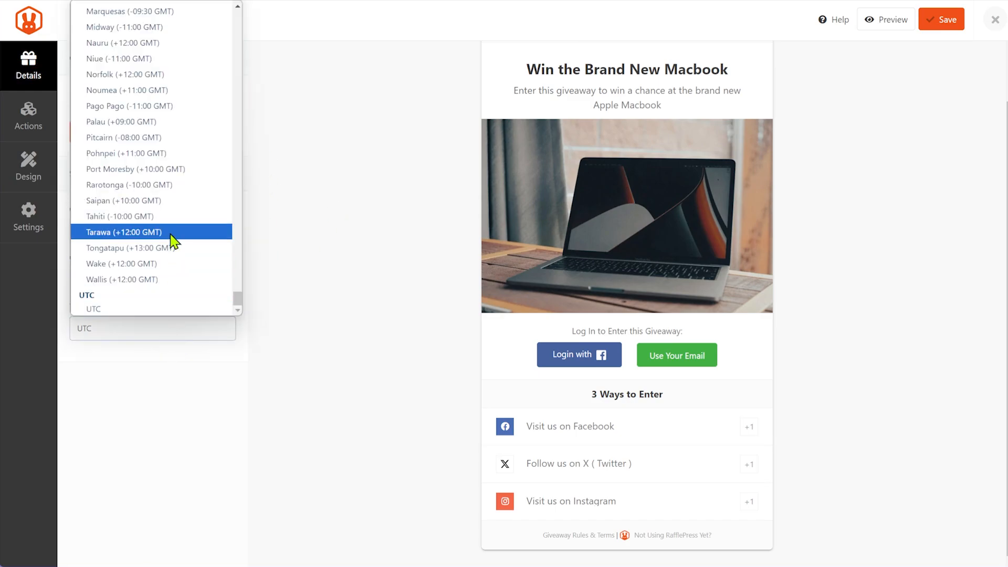
pyautogui.scroll(20, 173, 241)
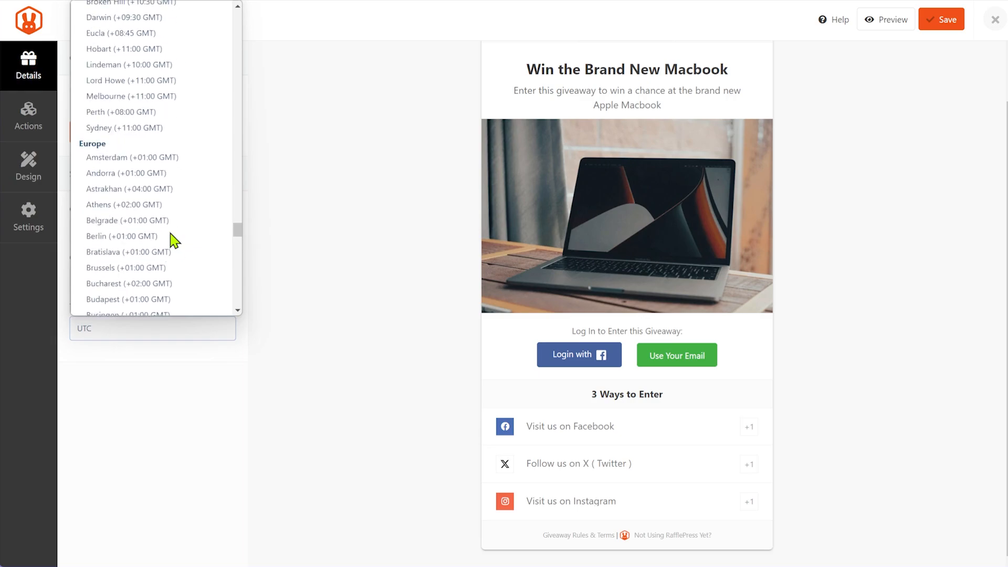
pyautogui.scroll(18, 173, 240)
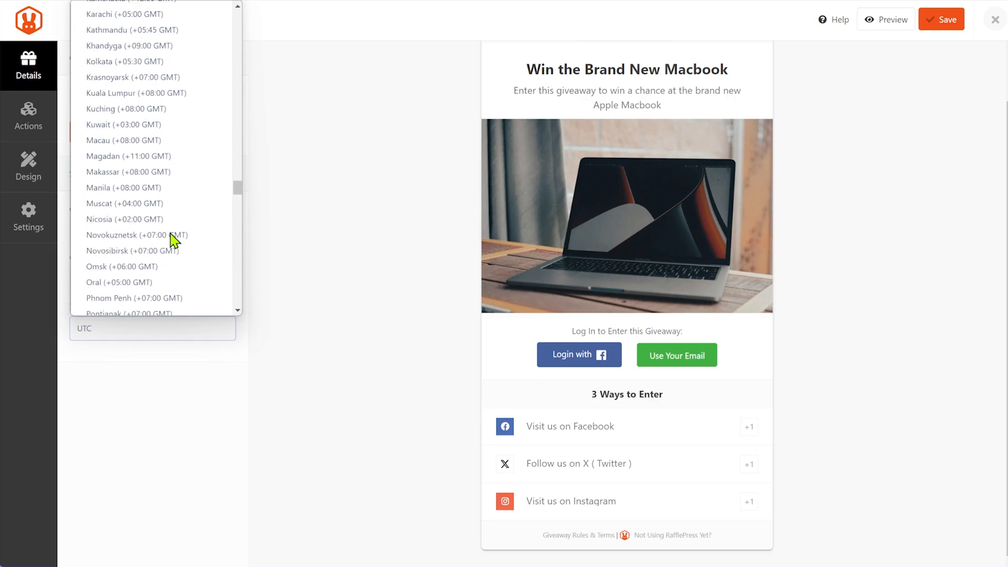
pyautogui.scroll(10, 178, 210)
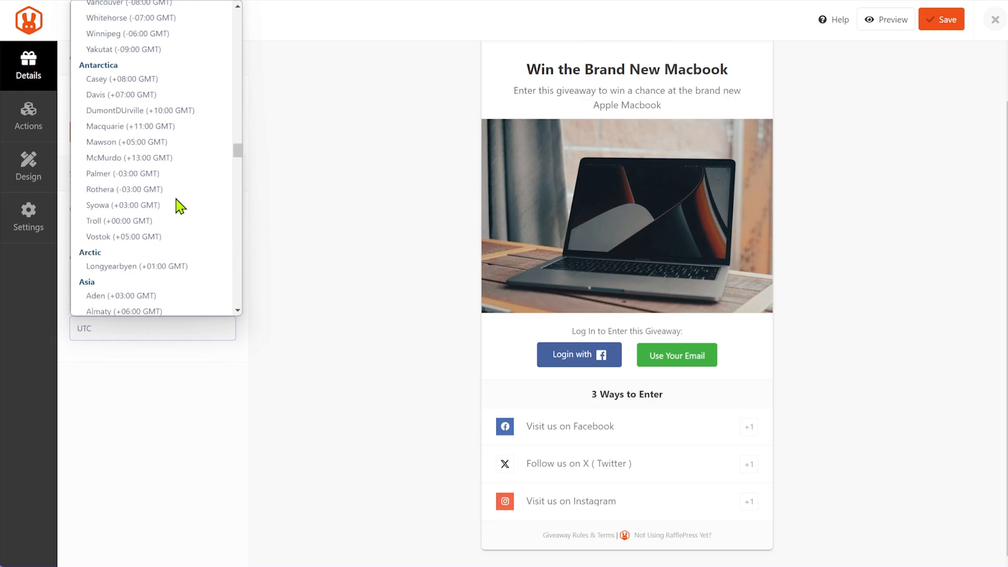
pyautogui.scroll(-8, 187, 207)
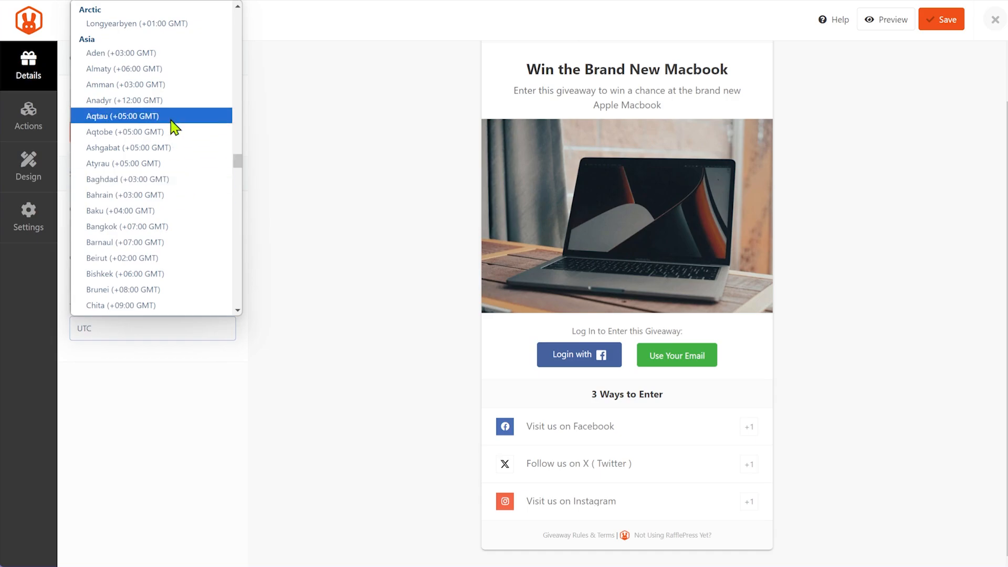
pyautogui.scroll(-1, 178, 174)
pyautogui.scroll(2, 175, 174)
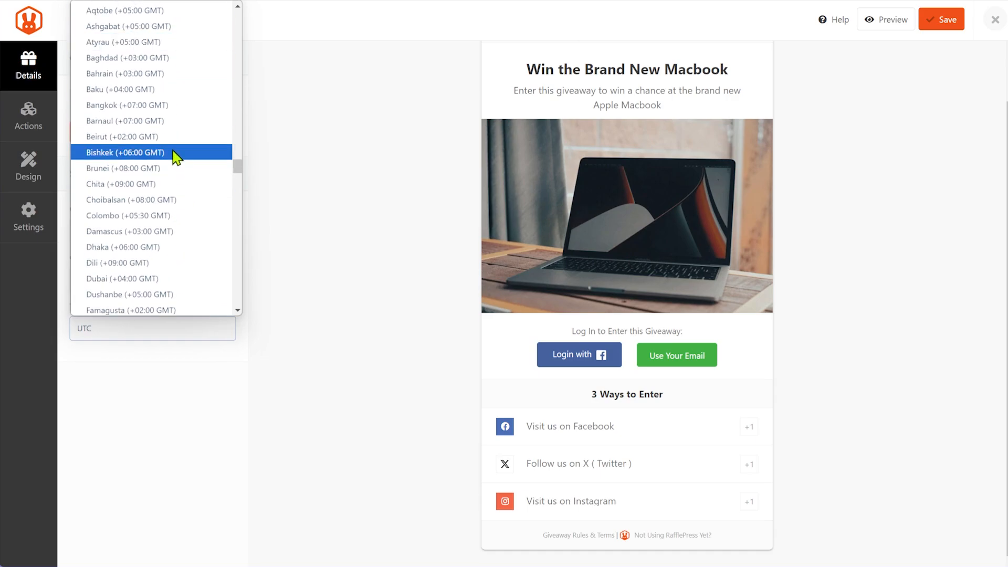
pyautogui.scroll(-3, 170, 168)
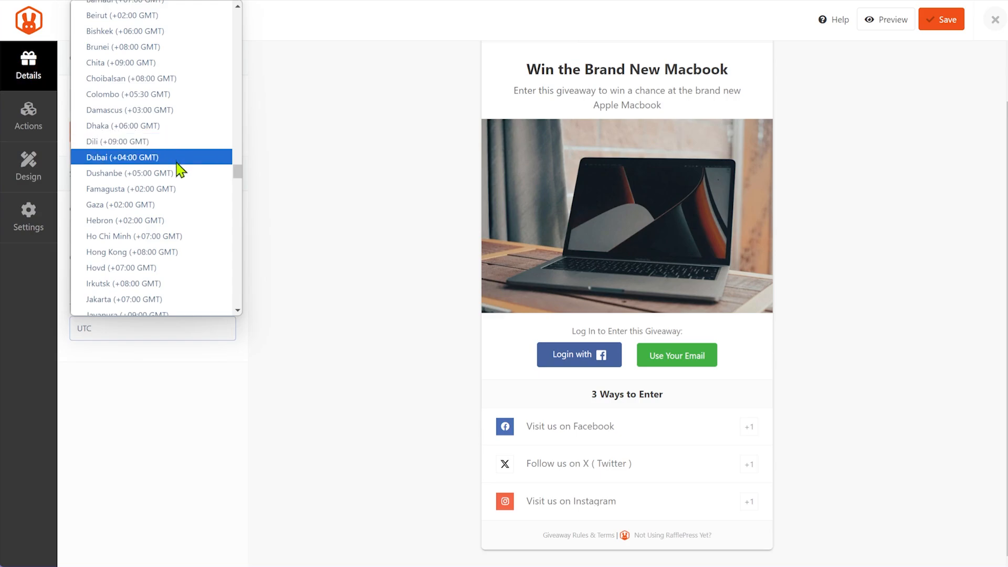
pyautogui.scroll(-3, 175, 246)
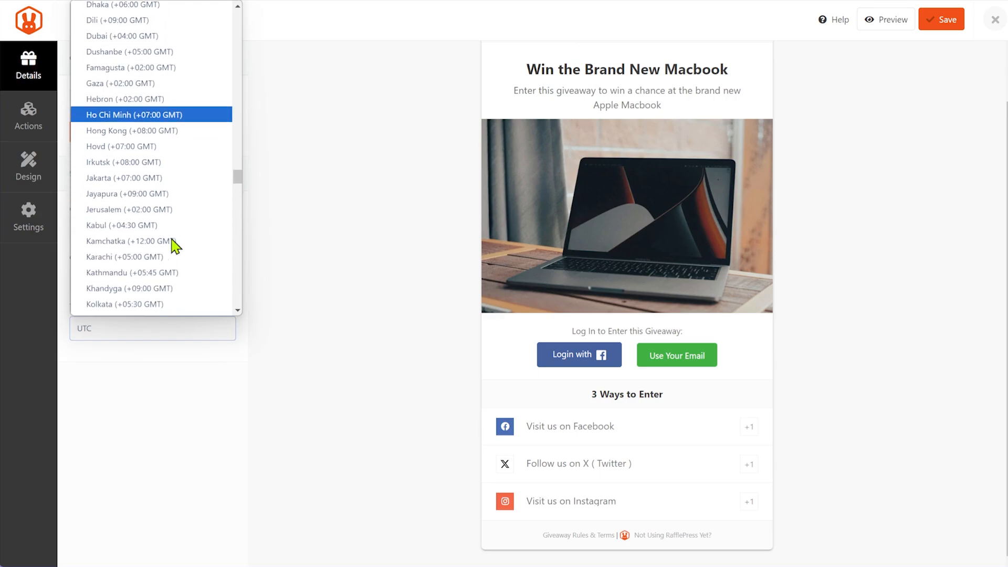
pyautogui.click(165, 295)
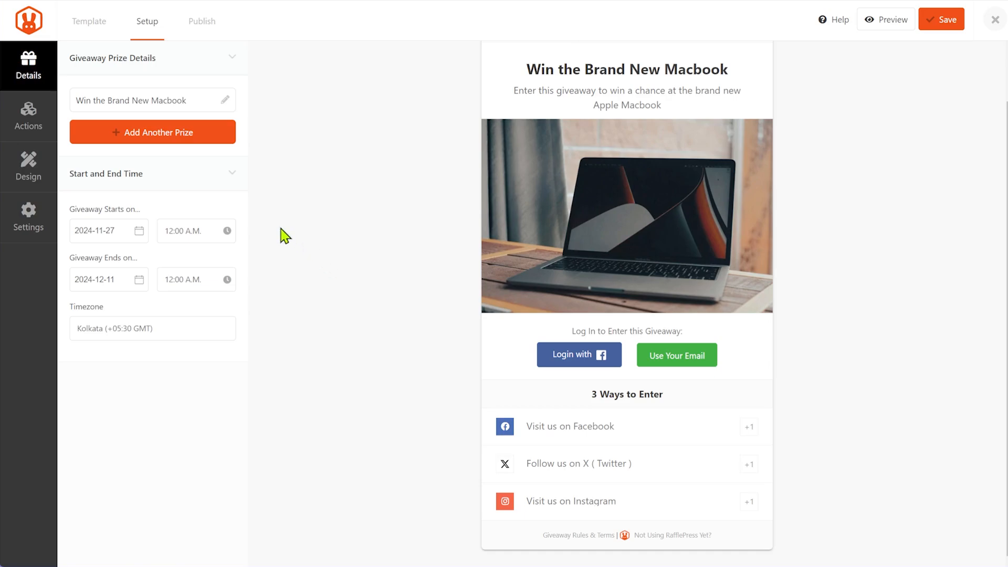
pyautogui.click(231, 181)
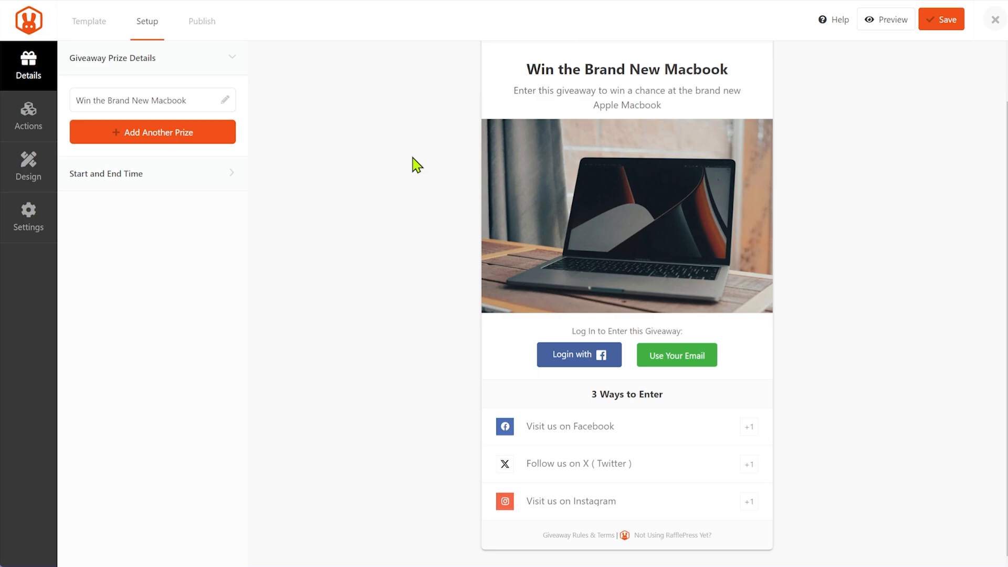
# Look over the giveaway's available action groups and the entry options of its existing Facebook action.
pyautogui.click(31, 121)
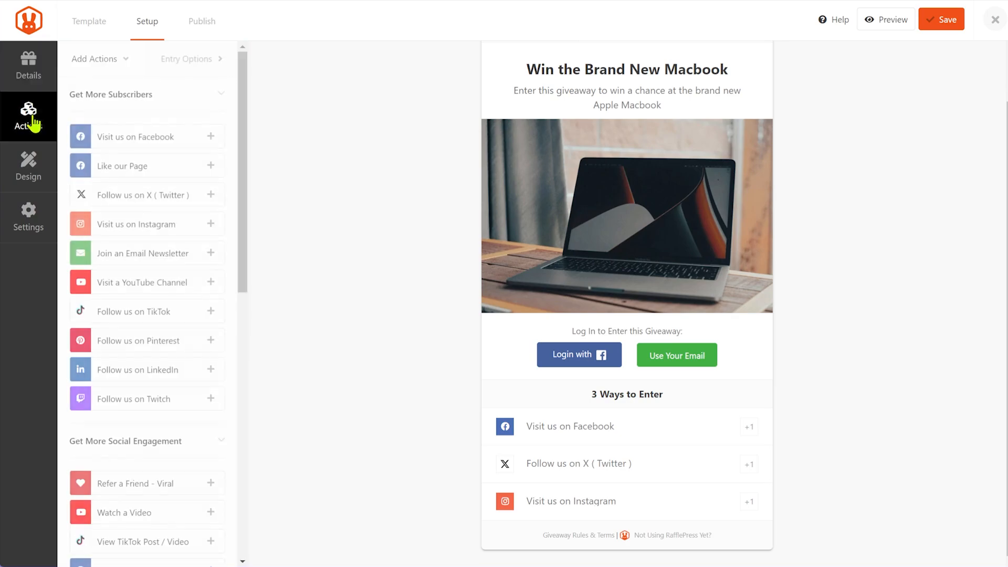
pyautogui.click(219, 101)
pyautogui.click(223, 129)
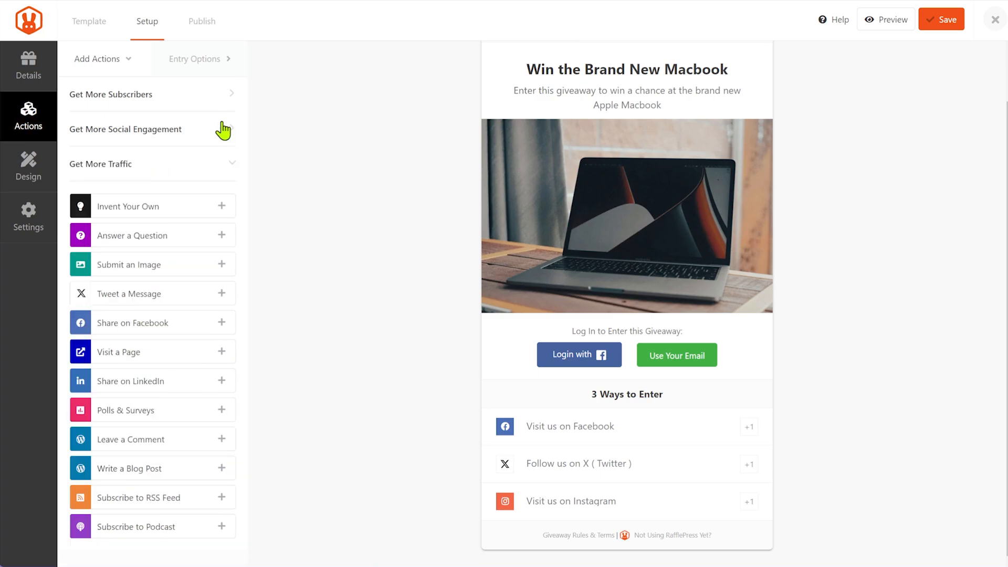
pyautogui.click(223, 166)
pyautogui.click(220, 58)
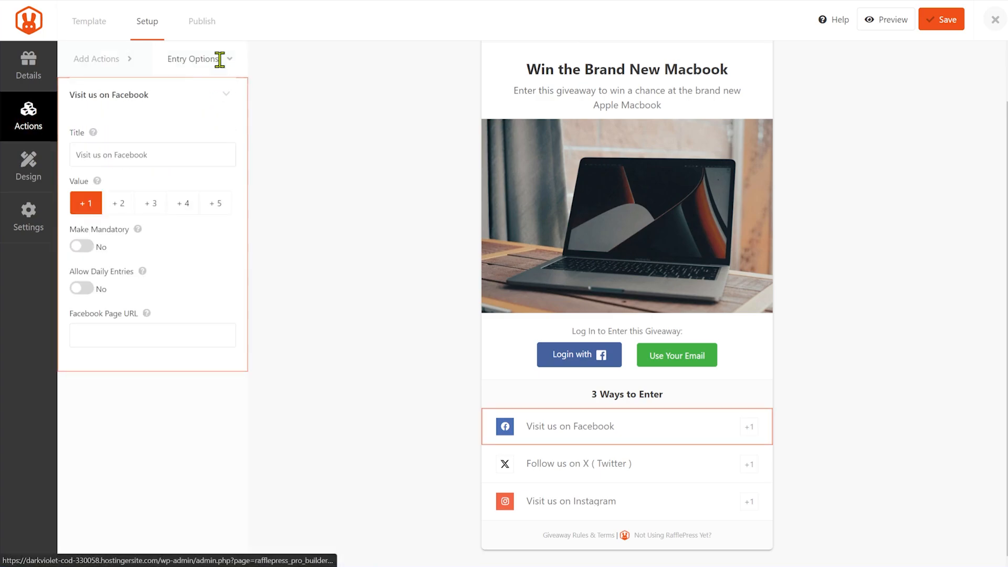
pyautogui.click(100, 59)
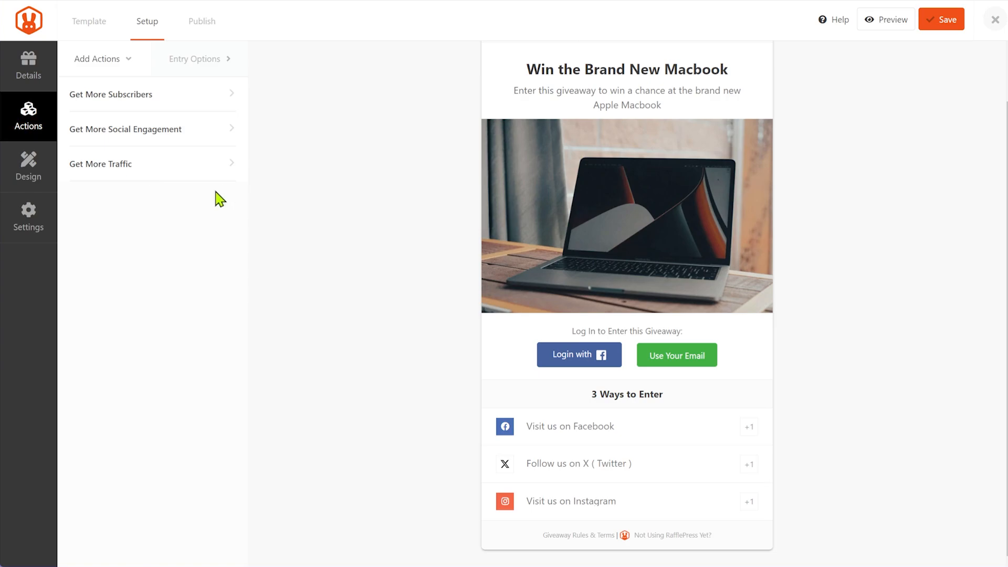
pyautogui.moveTo(556, 429)
# Add a Like our Page action to the giveaway and place it directly below Visit us on Facebook.
pyautogui.click(231, 96)
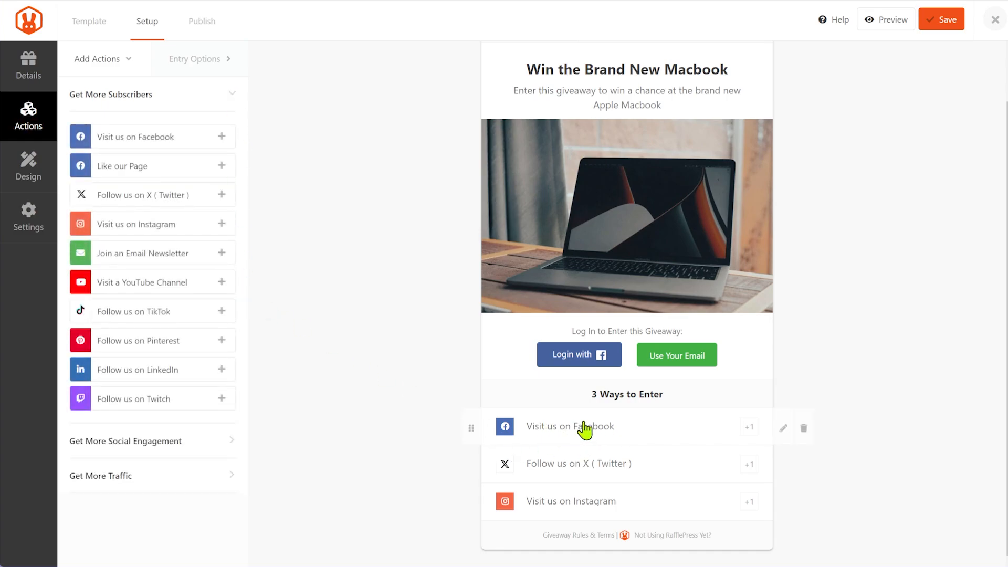
pyautogui.click(222, 166)
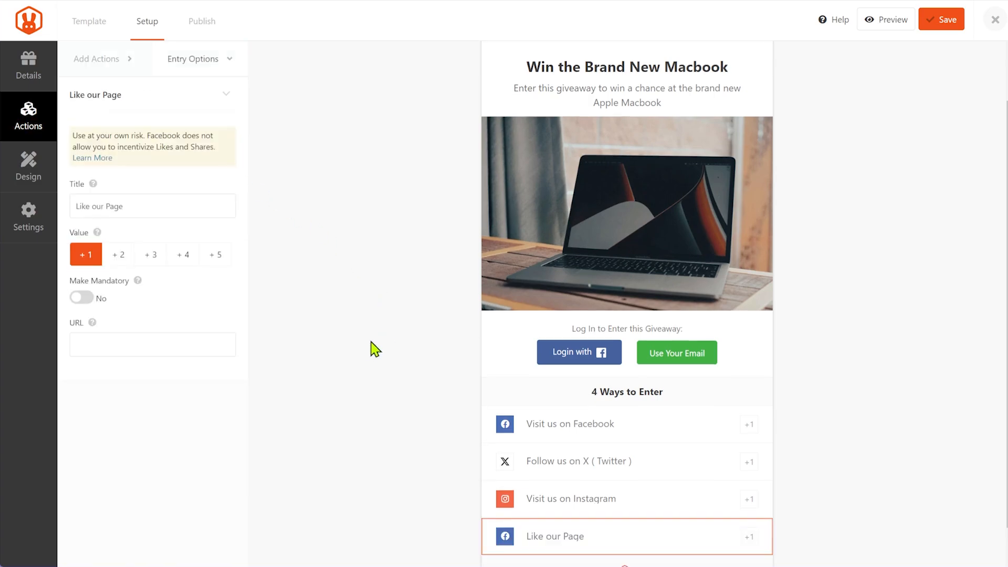
pyautogui.scroll(-1, 367, 351)
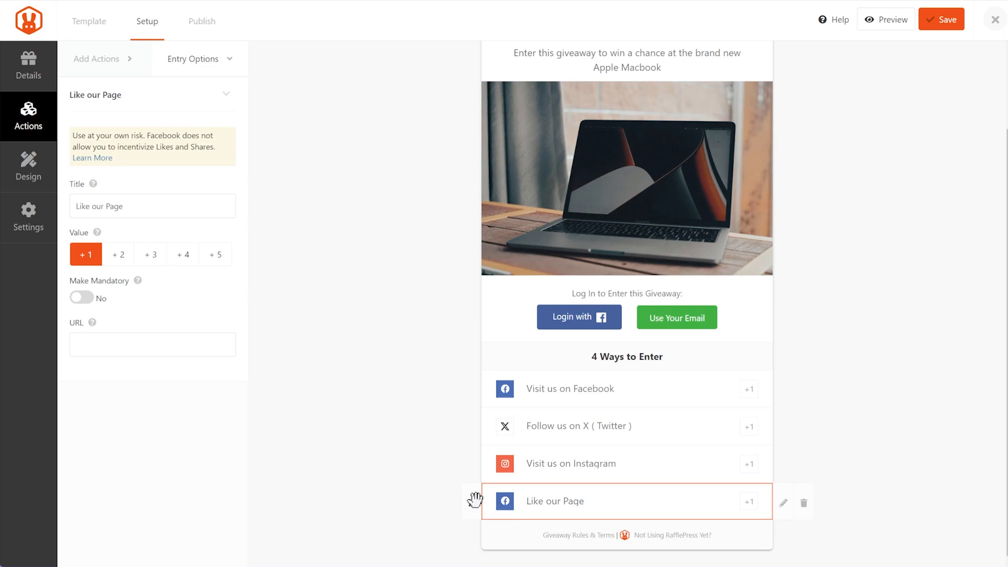
pyautogui.moveTo(473, 500); pyautogui.dragTo(477, 417)
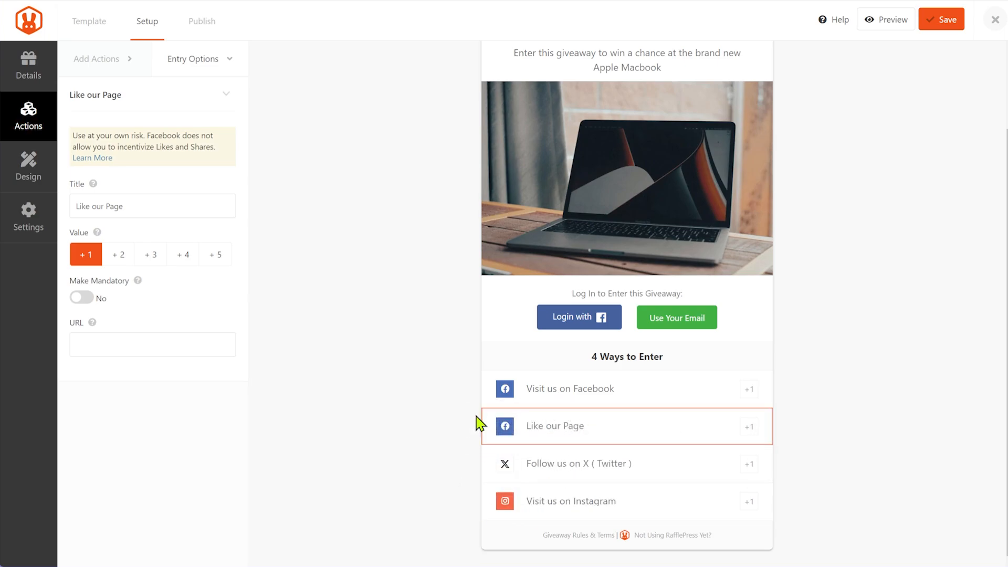
pyautogui.moveTo(167, 205); pyautogui.dragTo(87, 204)
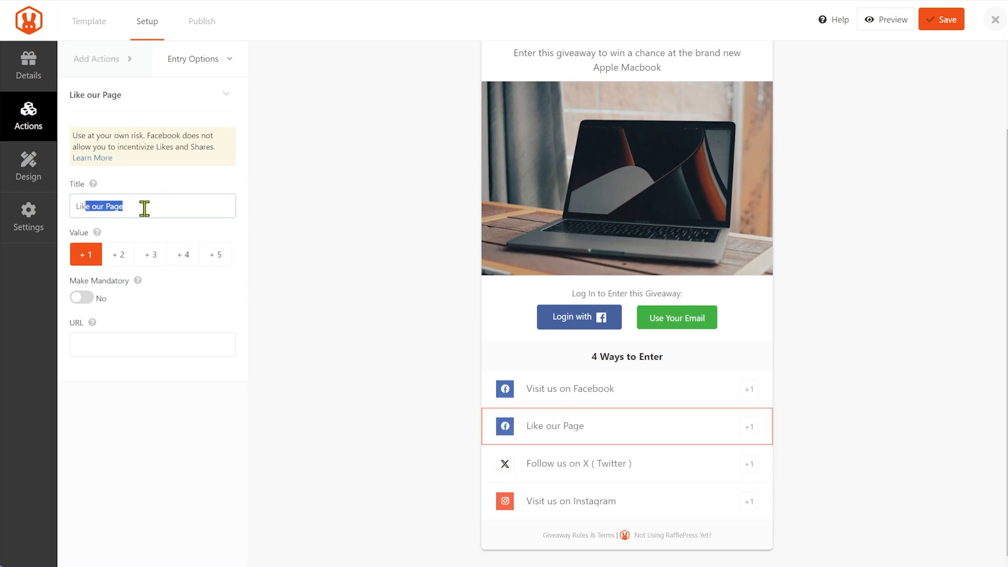
pyautogui.click(143, 209)
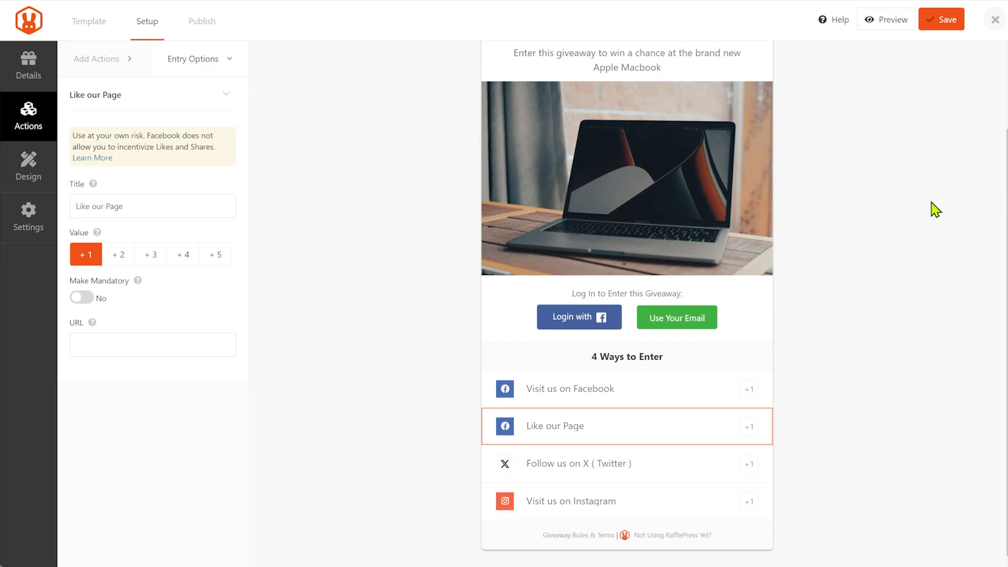
pyautogui.click(163, 343)
pyautogui.write('https://www.facebook.com/wpbeginner/')
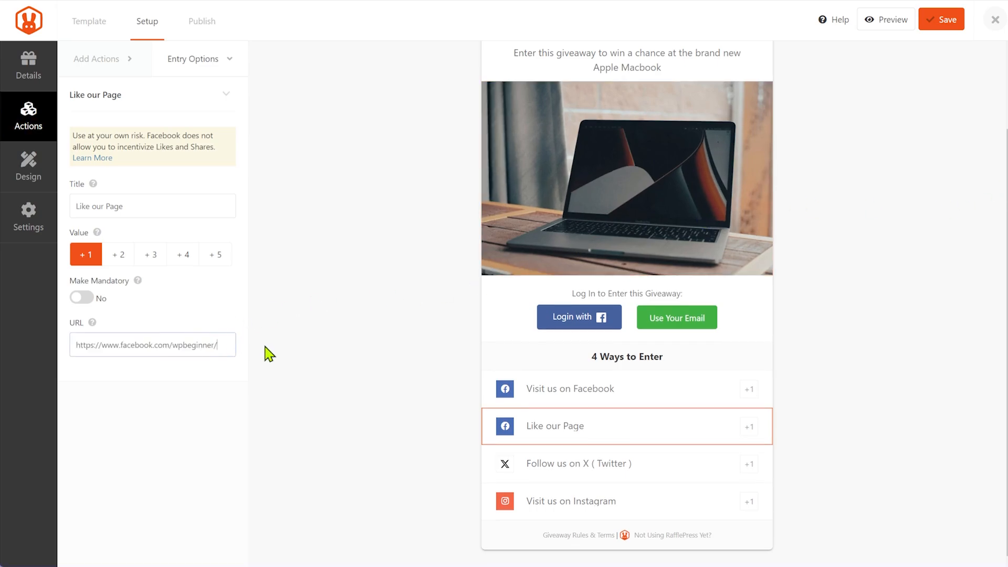
pyautogui.click(273, 346)
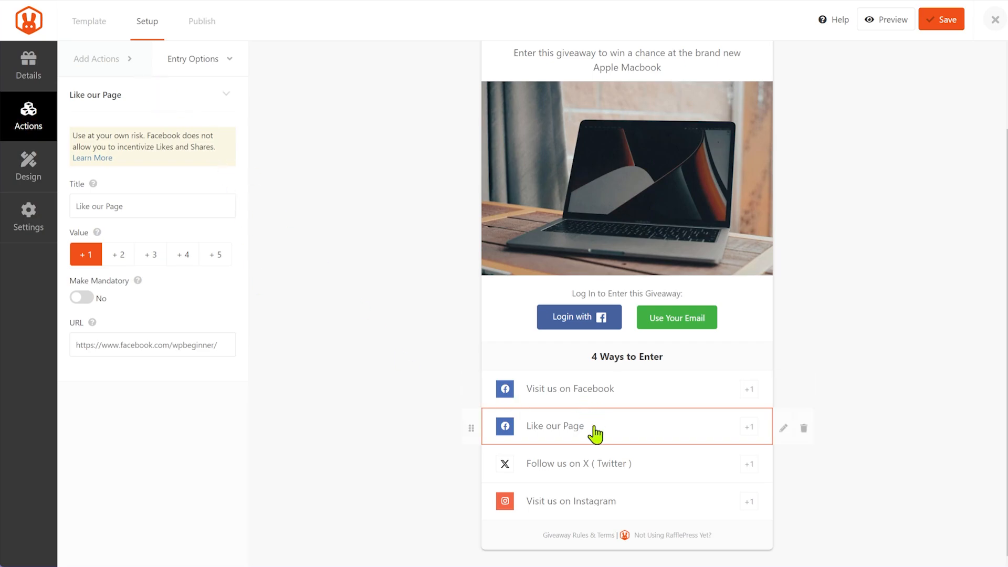
# Add a Join an Email Newsletter action as the first way to enter, with a value of +5.
pyautogui.click(120, 75)
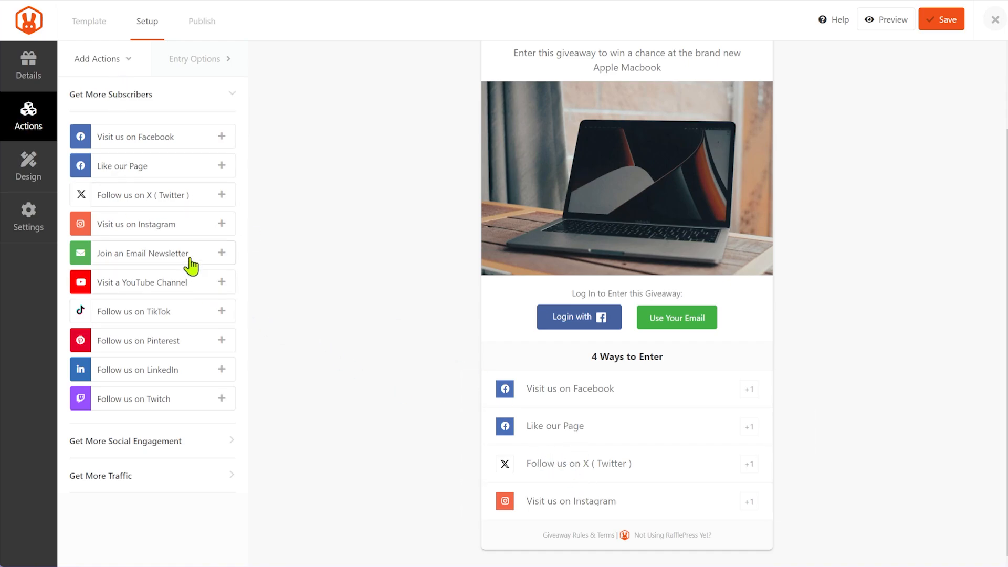
pyautogui.click(224, 257)
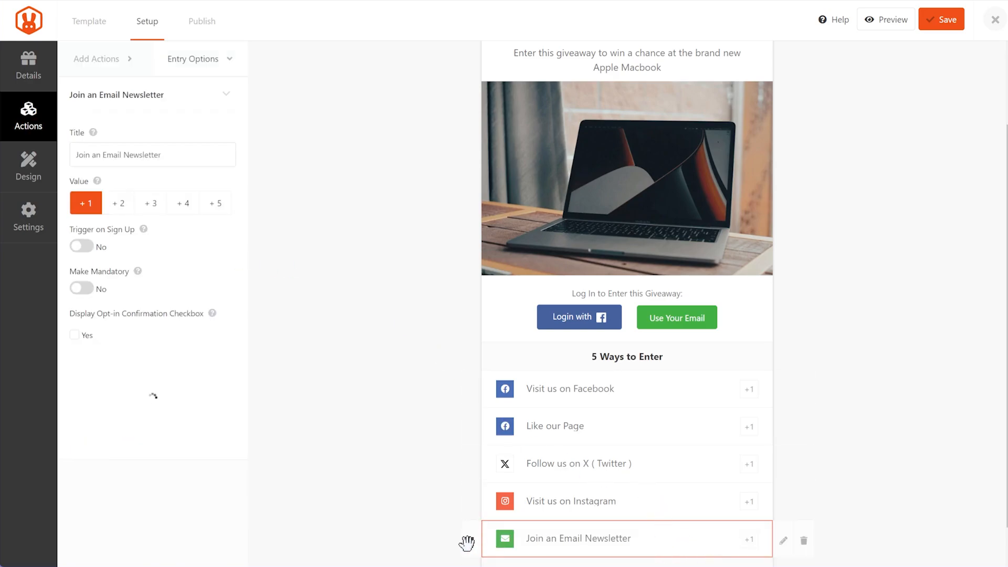
pyautogui.moveTo(471, 541); pyautogui.dragTo(471, 399)
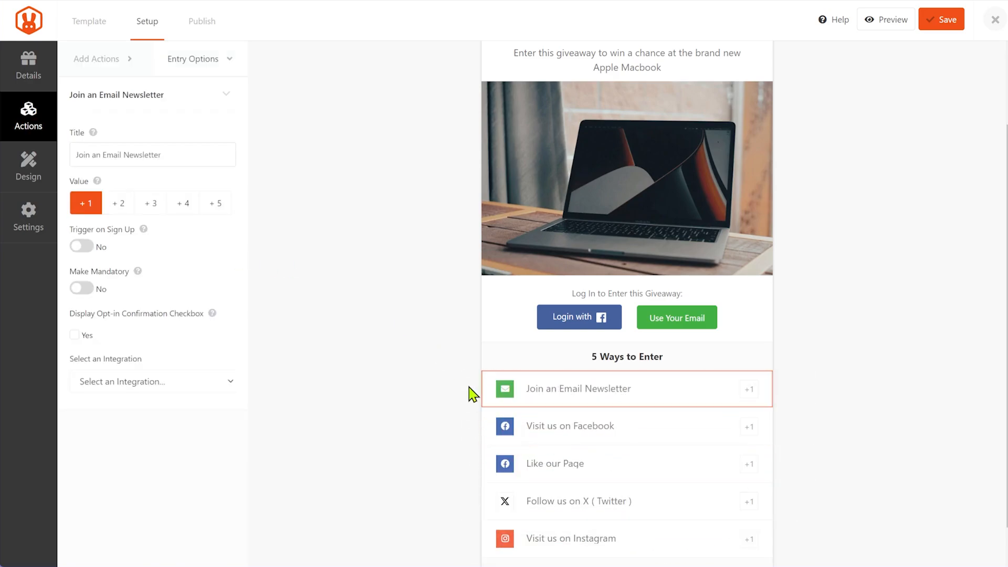
pyautogui.click(221, 205)
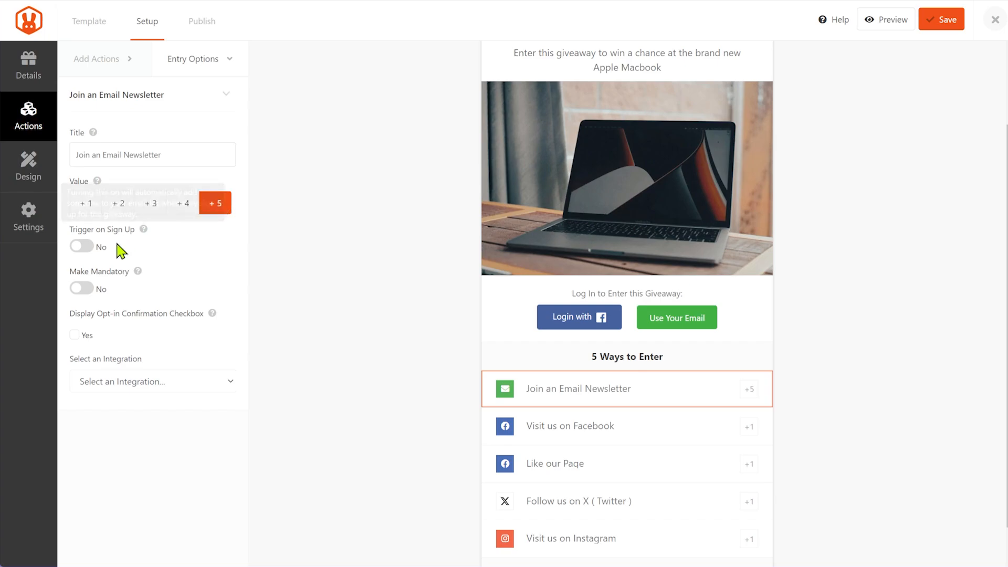
pyautogui.moveTo(144, 231)
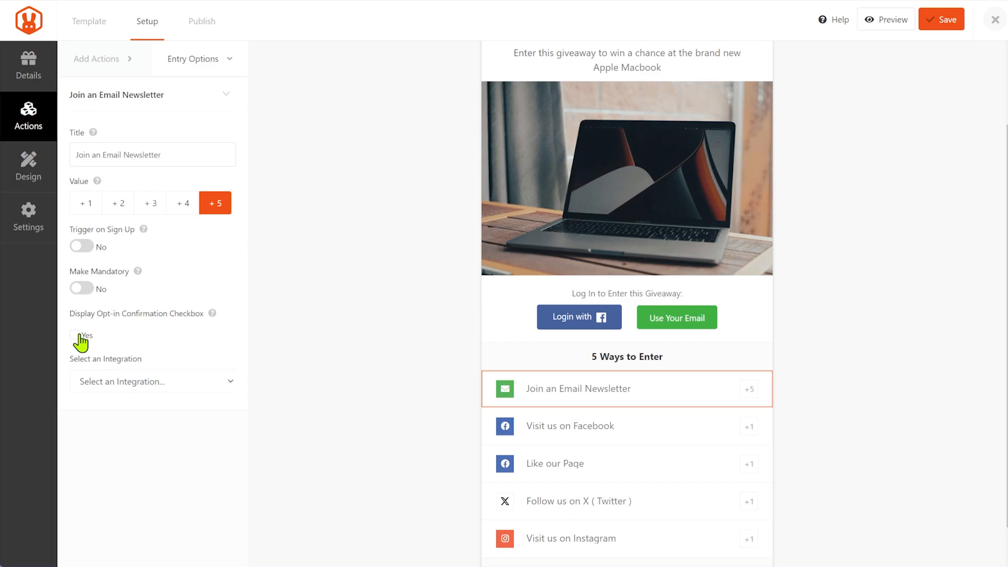
# Review the integrations offered for the email newsletter action and the available subscriber, social engagement and traffic actions.
pyautogui.click(228, 383)
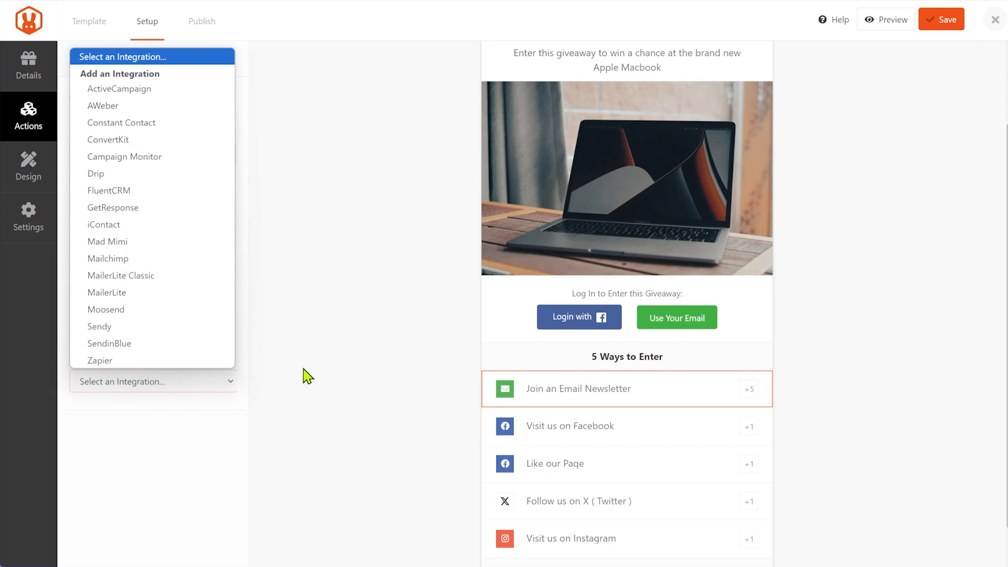
pyautogui.click(330, 369)
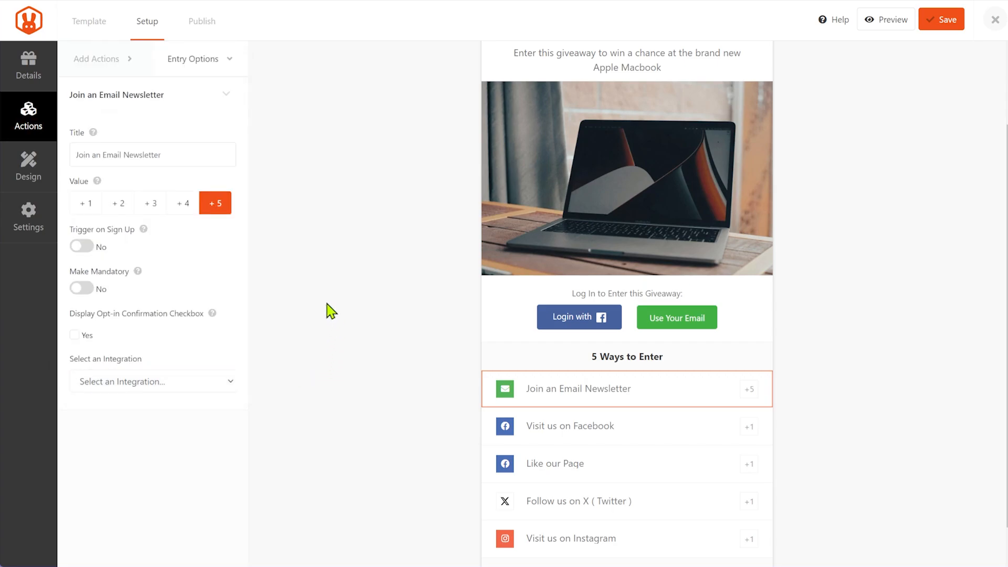
pyautogui.click(112, 59)
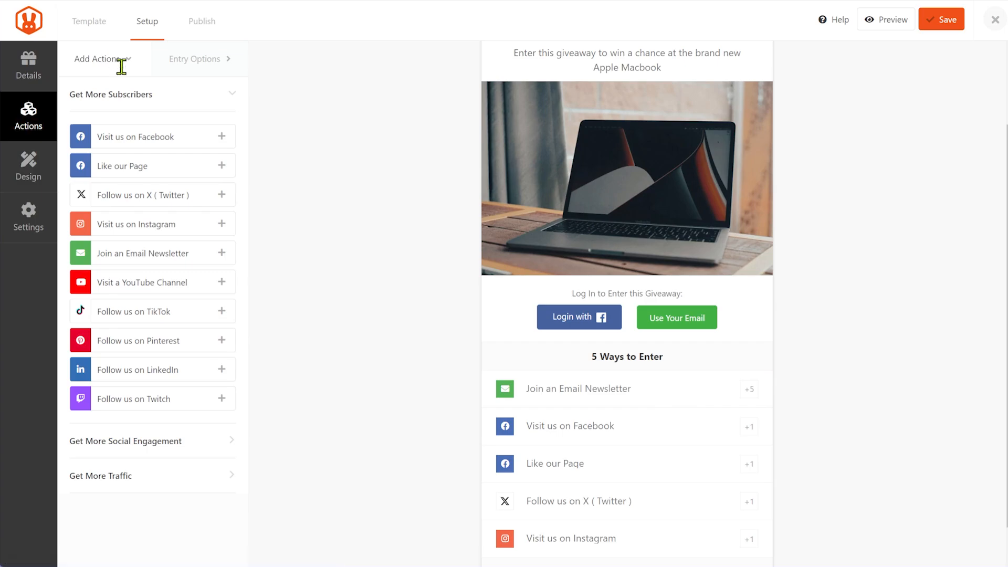
pyautogui.click(203, 442)
pyautogui.scroll(-5, 190, 311)
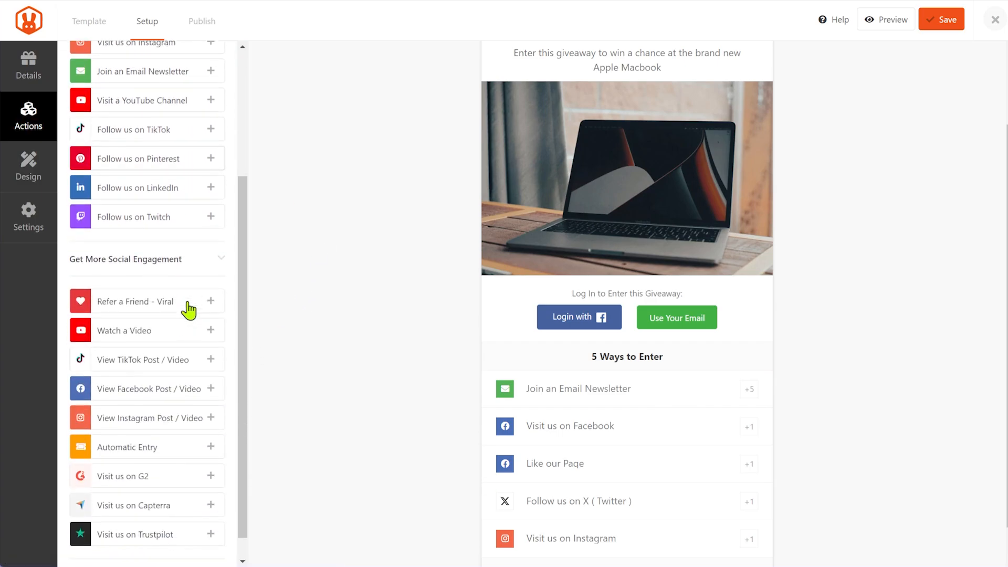
pyautogui.scroll(-1, 137, 315)
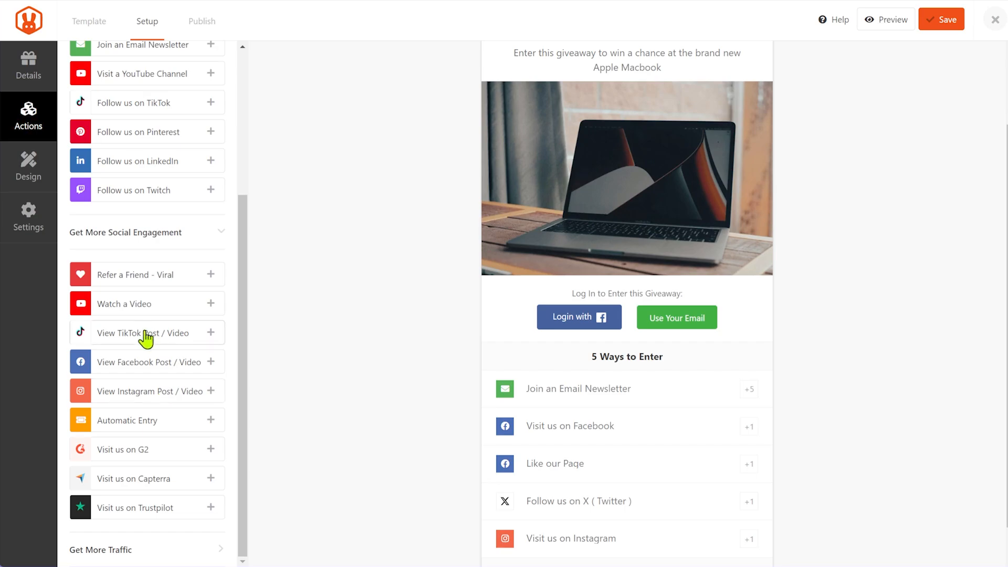
pyautogui.click(206, 234)
pyautogui.click(206, 479)
pyautogui.scroll(-5, 176, 428)
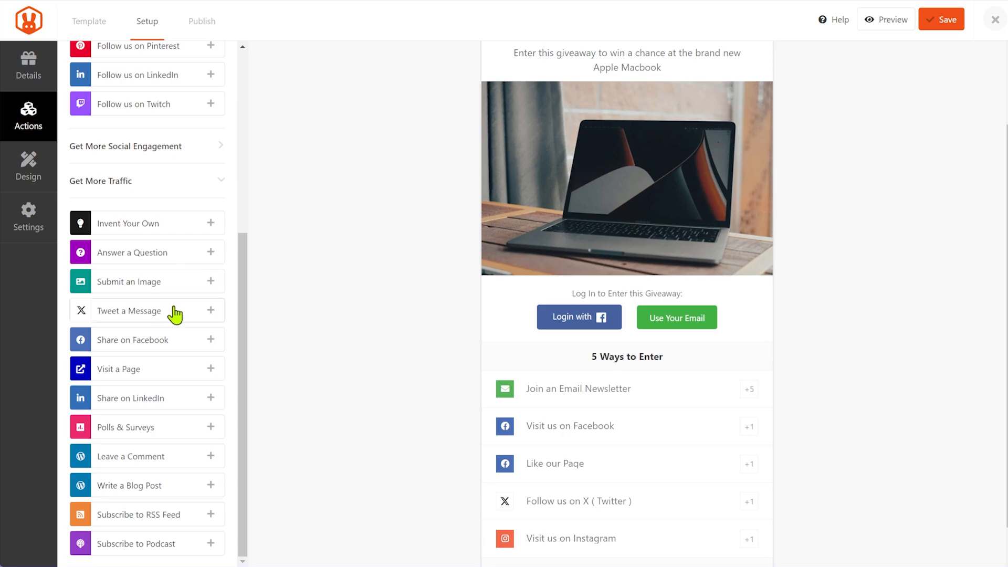
pyautogui.scroll(-1, 531, 389)
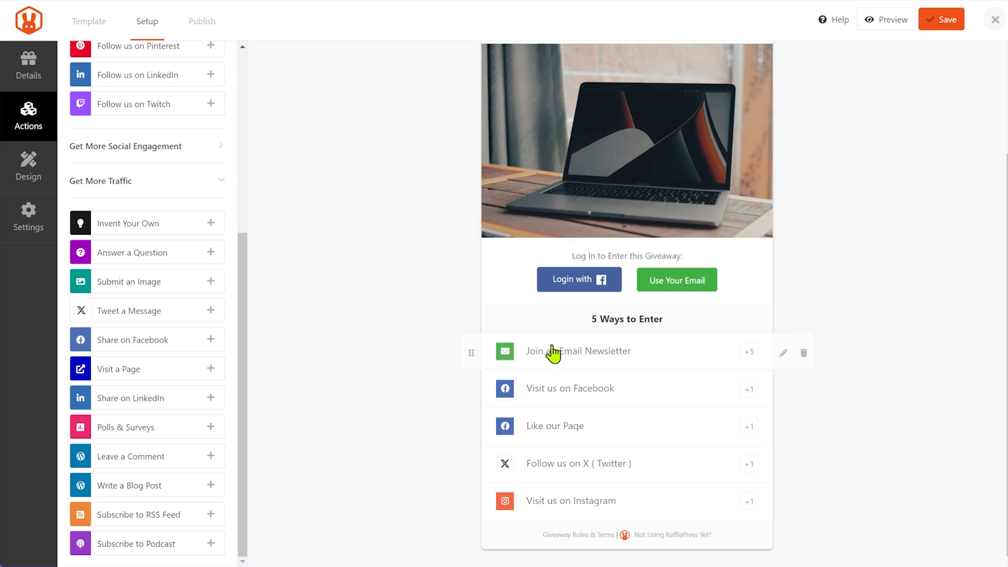
pyautogui.click(212, 191)
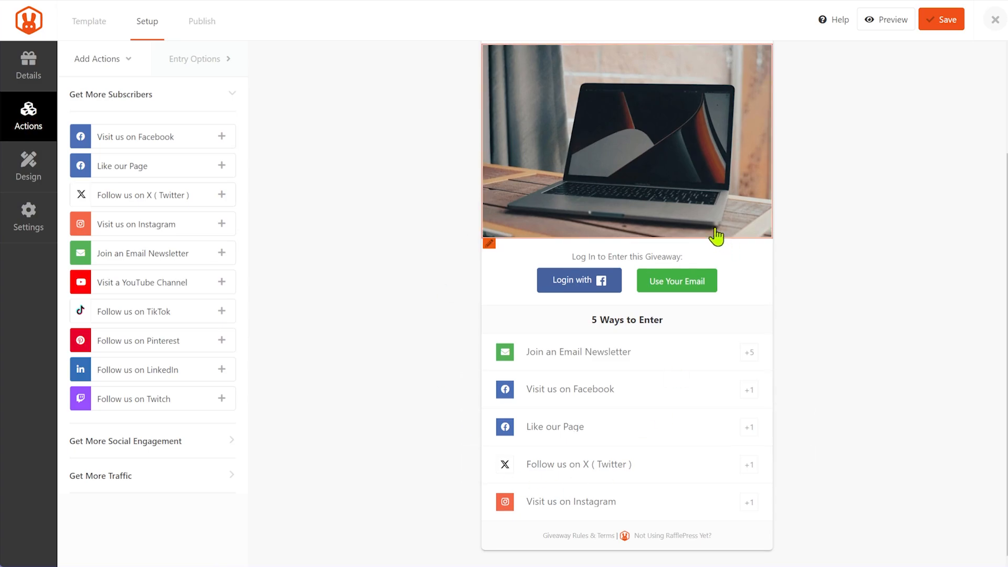
# Check the giveaway's layout choices and set its button color to purple #A463BF.
pyautogui.click(24, 175)
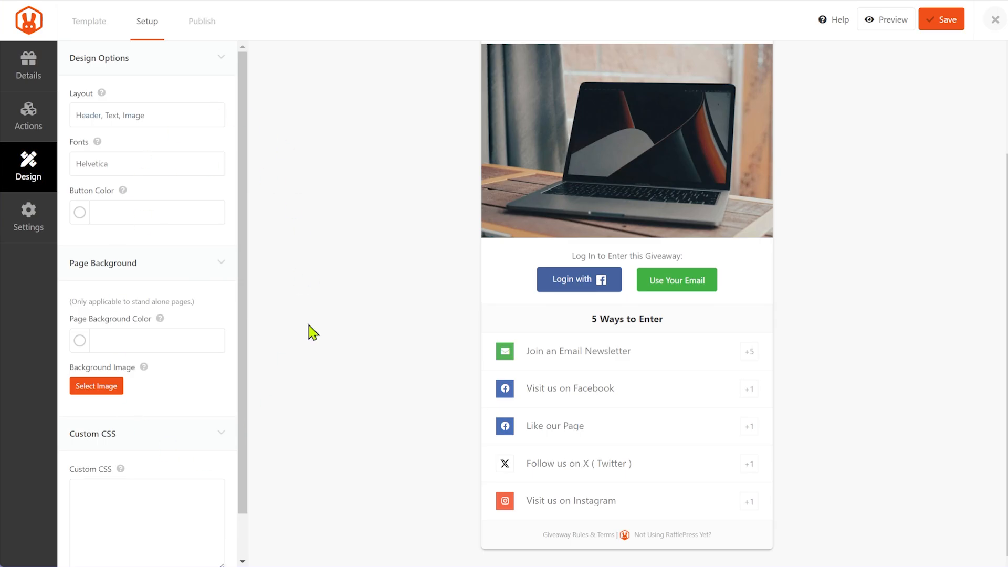
pyautogui.click(177, 126)
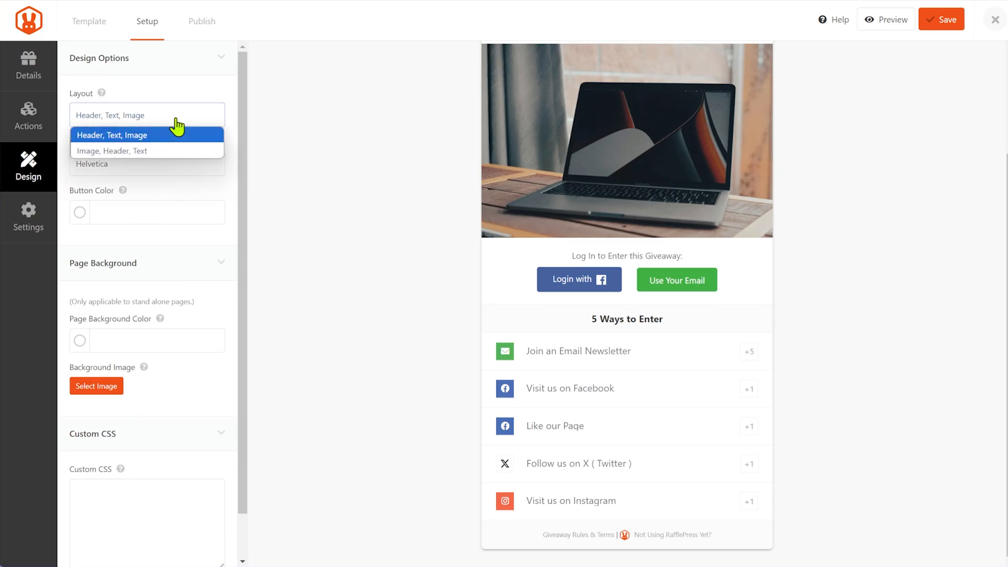
pyautogui.click(411, 149)
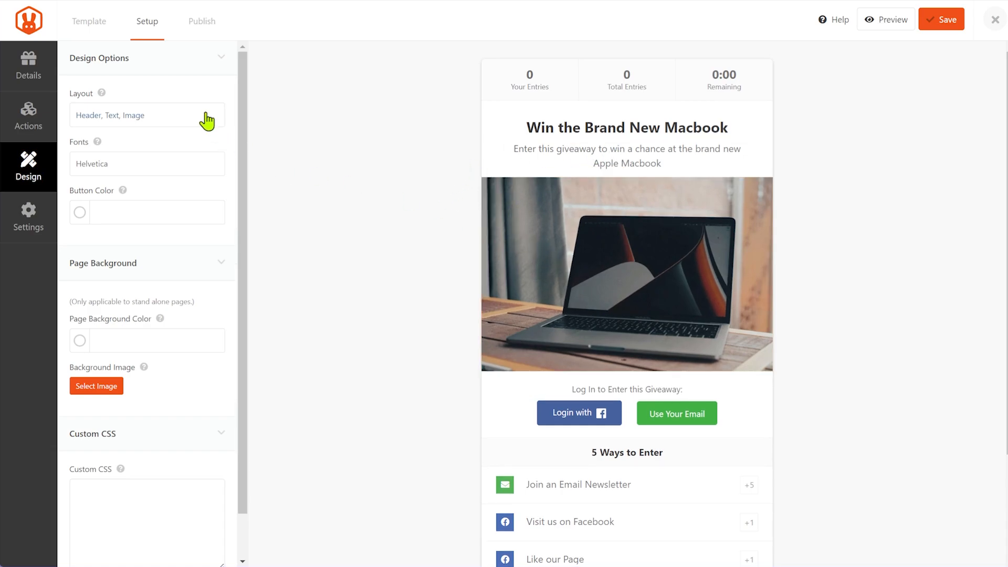
pyautogui.scroll(-2, 268, 295)
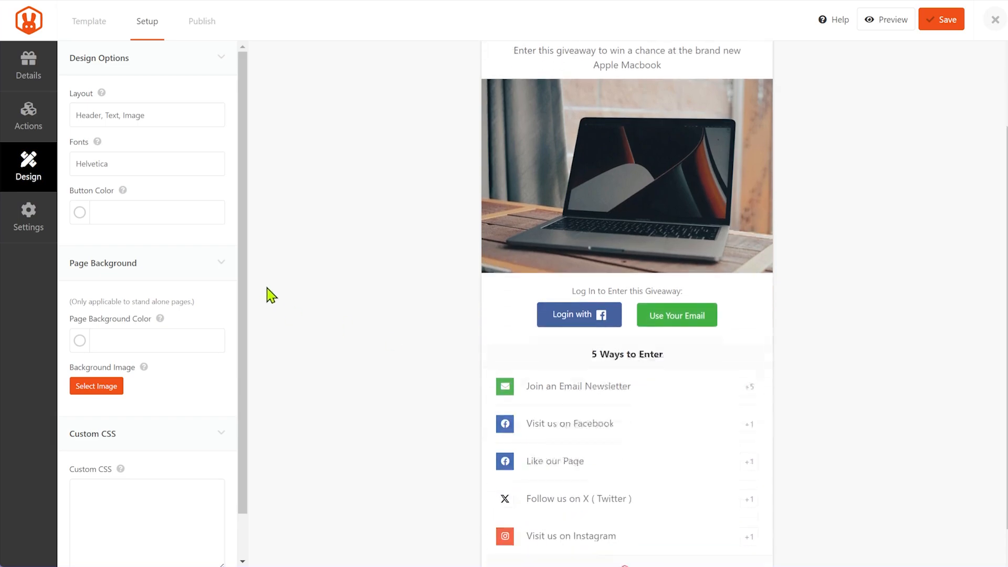
pyautogui.click(80, 212)
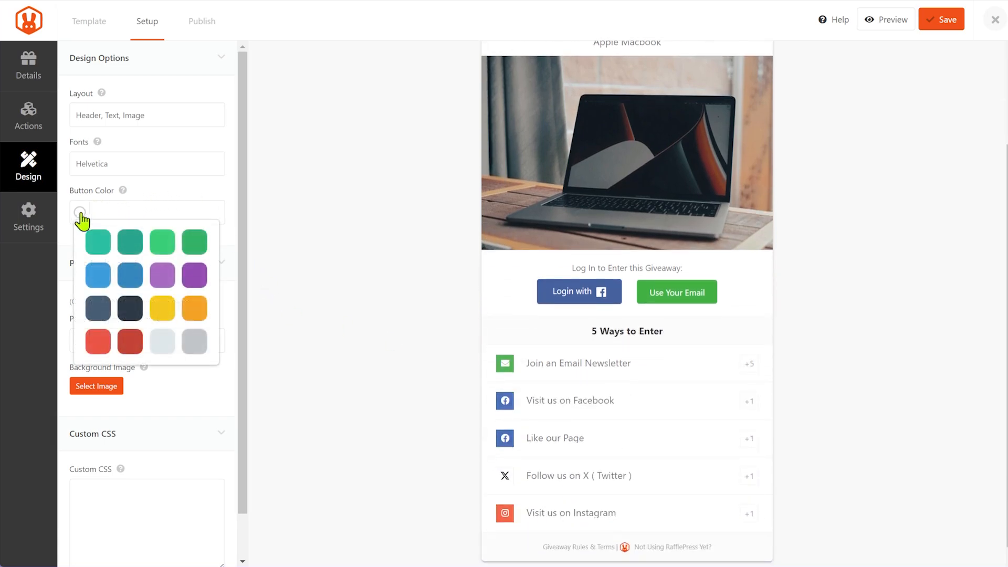
pyautogui.click(163, 282)
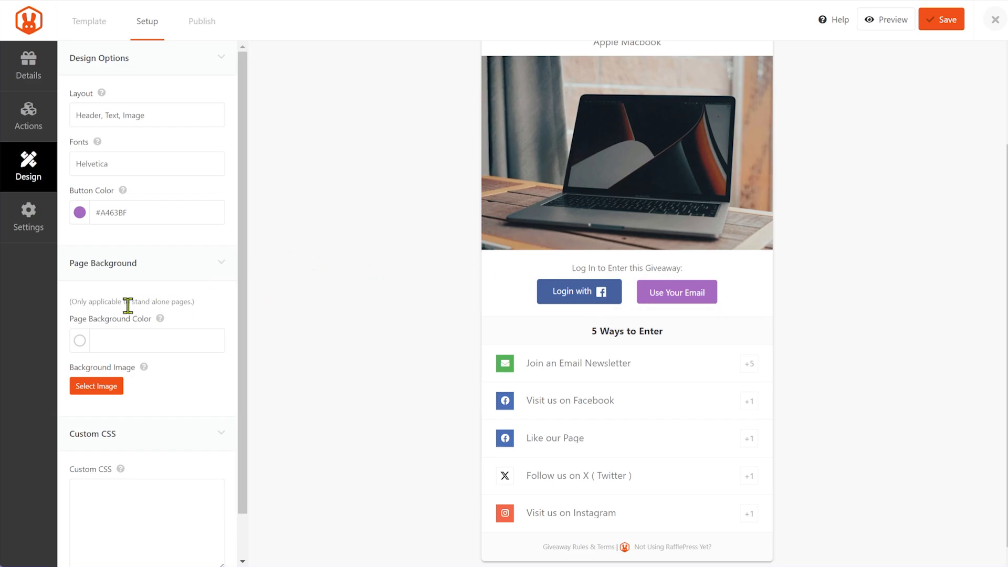
# Review the page background and custom CSS design options and the giveaway's general settings.
pyautogui.moveTo(69, 301); pyautogui.dragTo(203, 311)
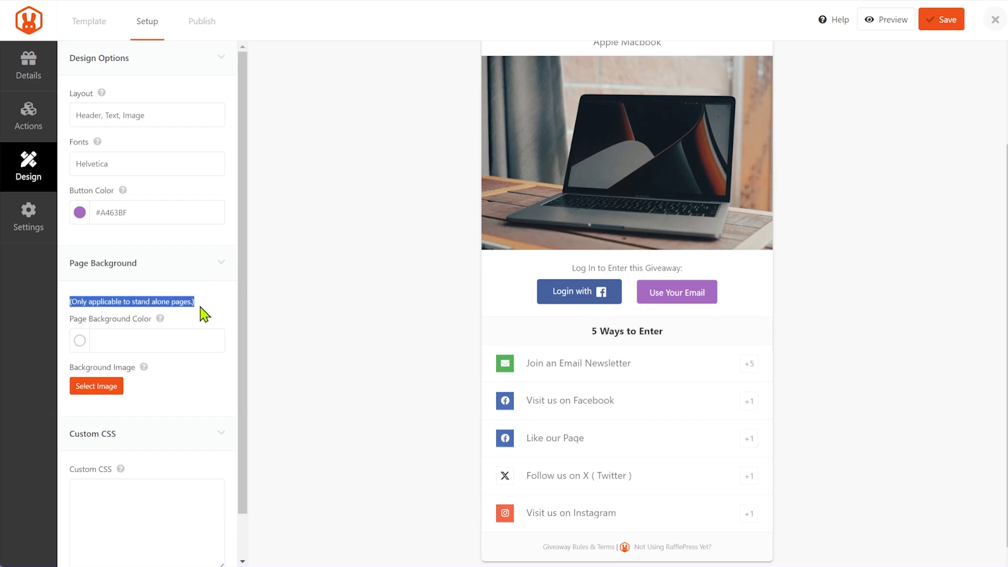
pyautogui.click(323, 305)
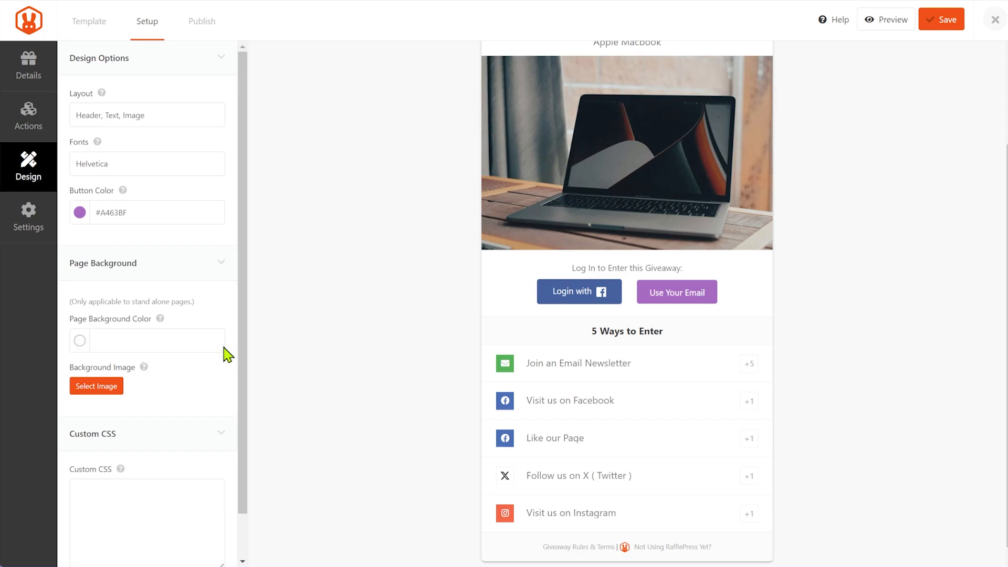
pyautogui.scroll(-1, 194, 366)
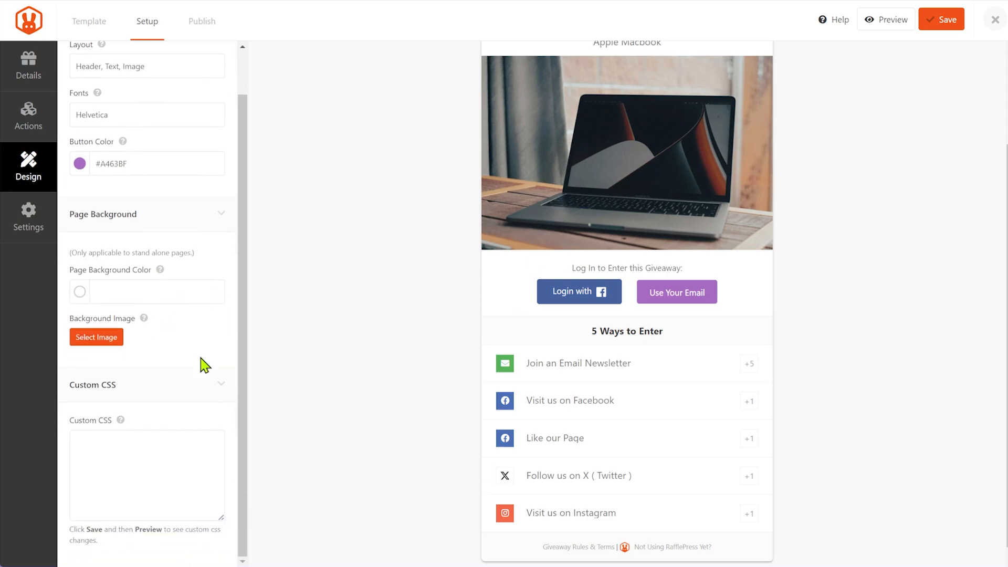
pyautogui.click(227, 393)
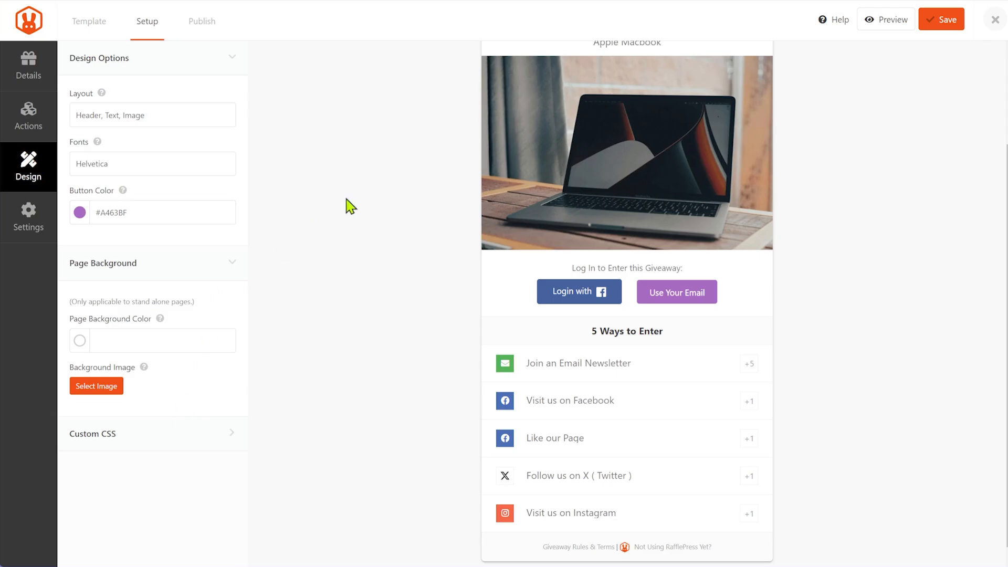
pyautogui.scroll(3, 874, 361)
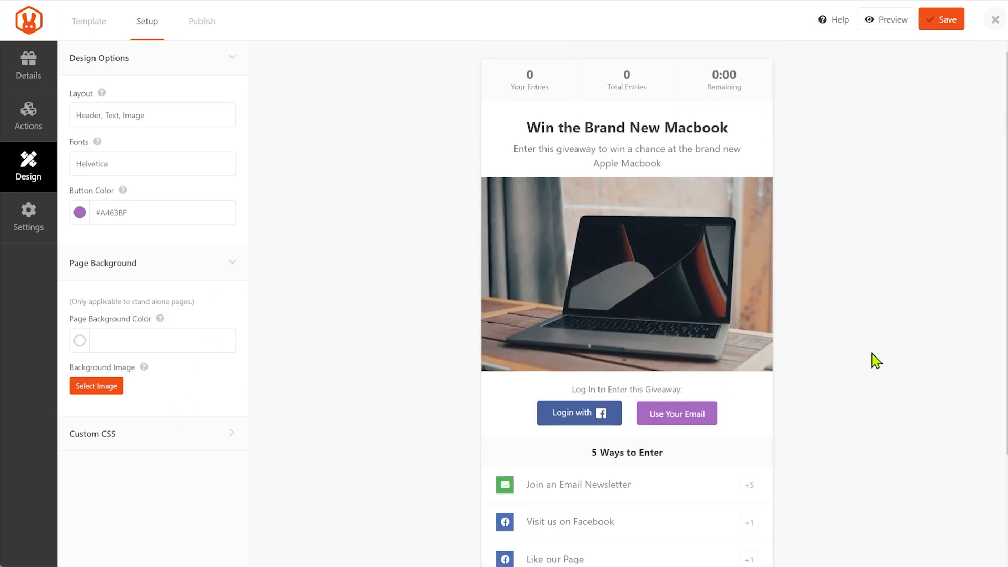
pyautogui.click(40, 225)
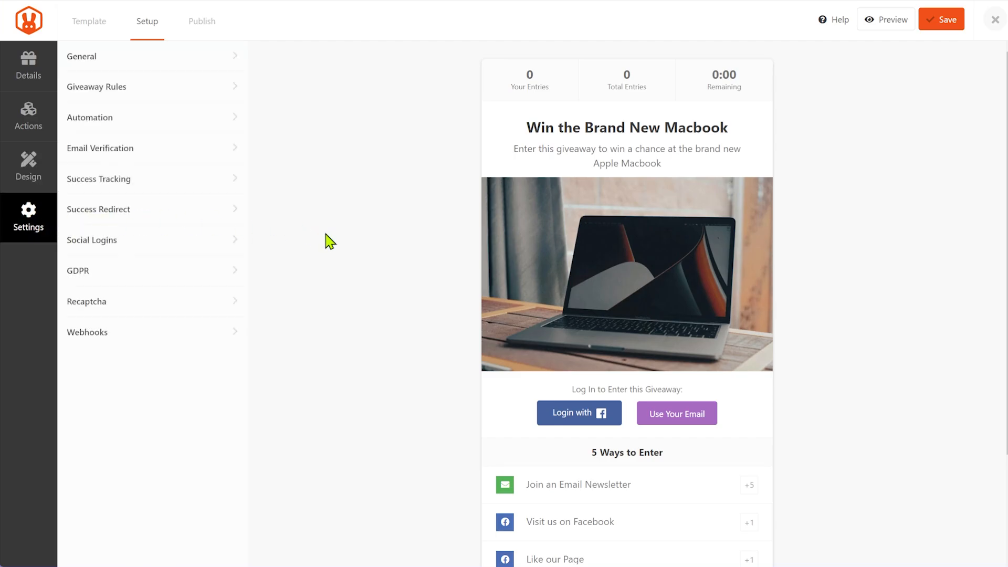
pyautogui.click(164, 60)
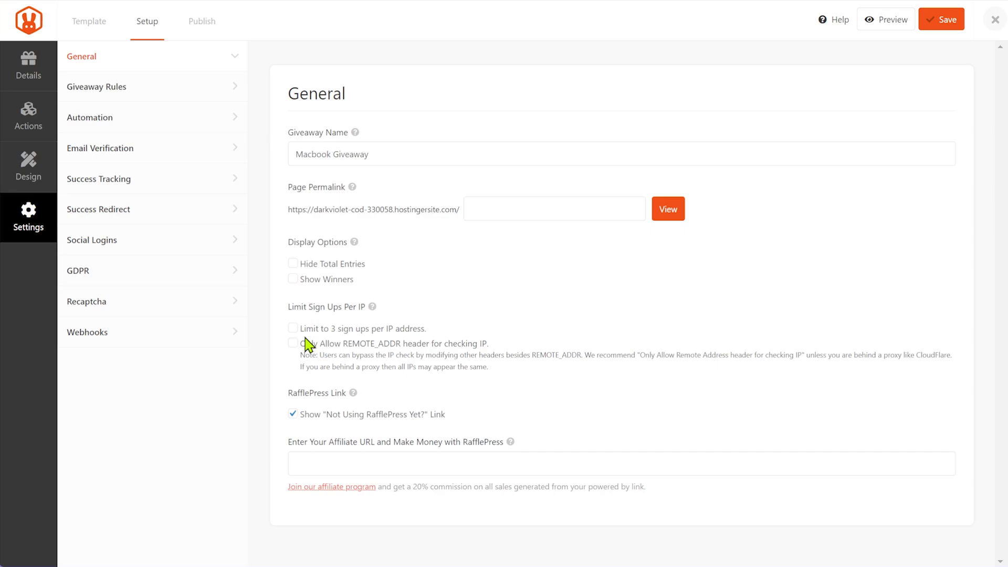
# Generate giveaway rules for sponsor WPBeginner with the sponsor's email and address, India as country and eligible location, and minimum age 18.
pyautogui.click(171, 102)
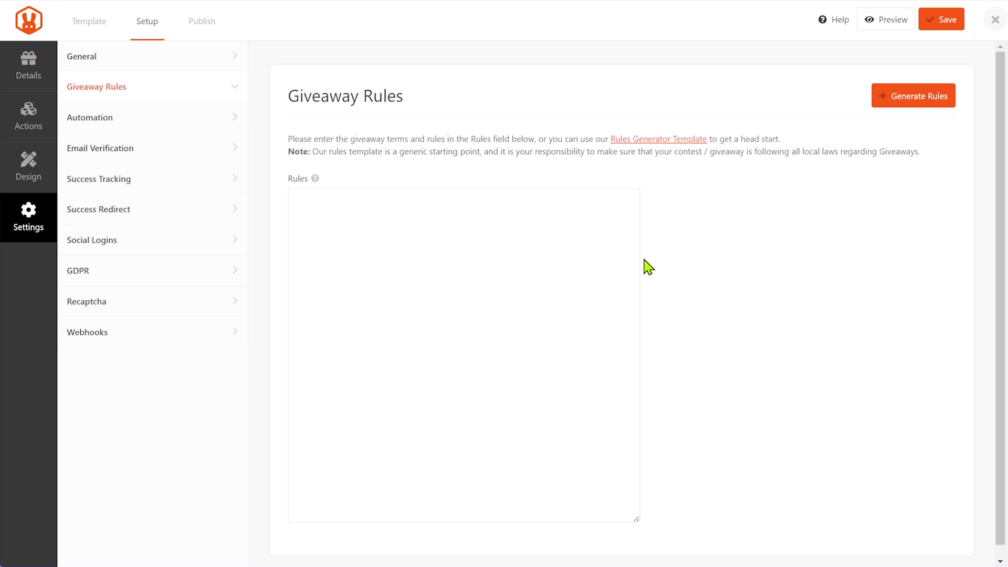
pyautogui.click(903, 101)
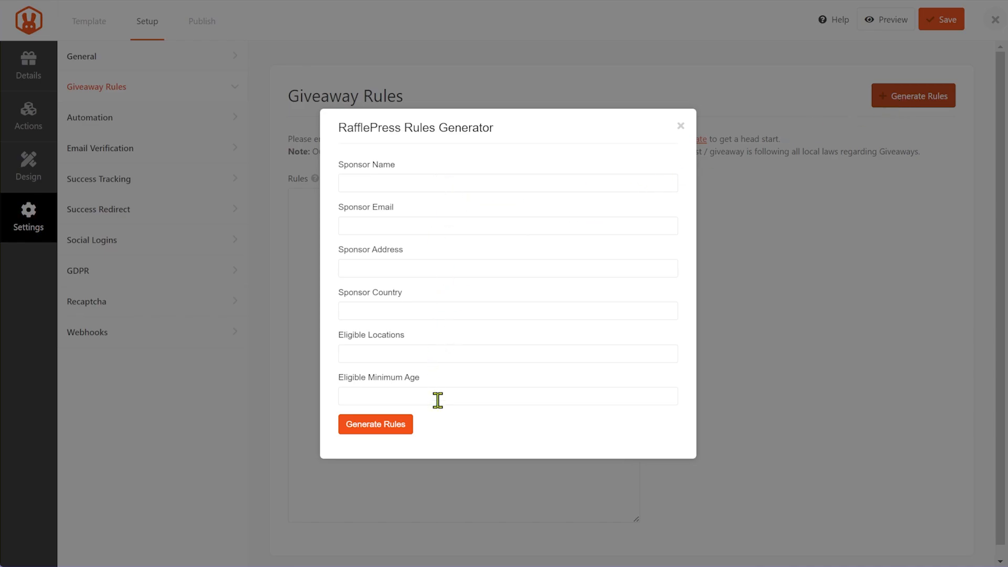
pyautogui.click(382, 182)
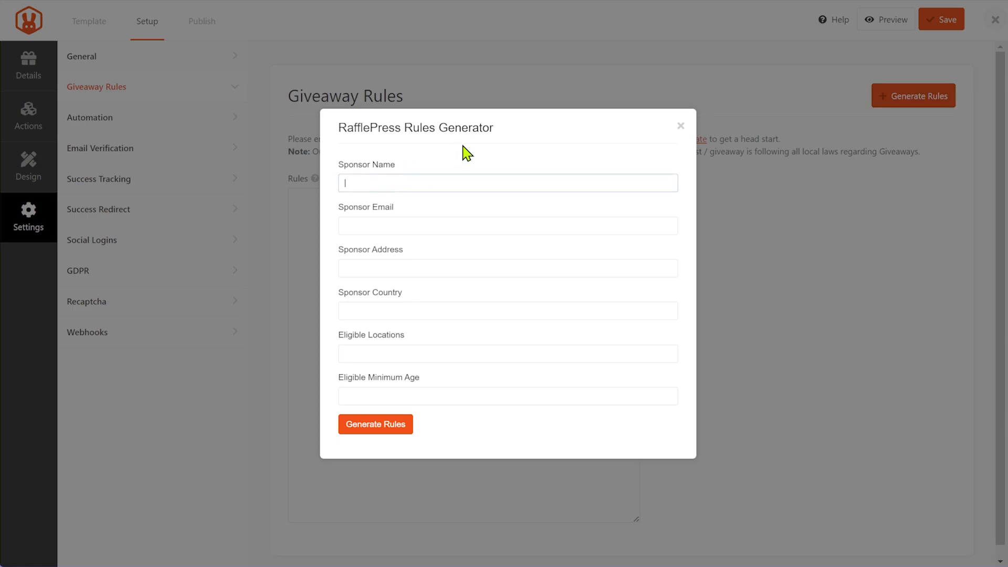
pyautogui.write('WpBegin')
pyautogui.press('BackSpace')
pyautogui.press('BackSpace')
pyautogui.press('BackSpace')
pyautogui.press('BackSpace')
pyautogui.press('BackSpace')
pyautogui.press('BackSpace')
pyautogui.write('PBeginner')
pyautogui.click(377, 225)
pyautogui.write('dummy@email.com')
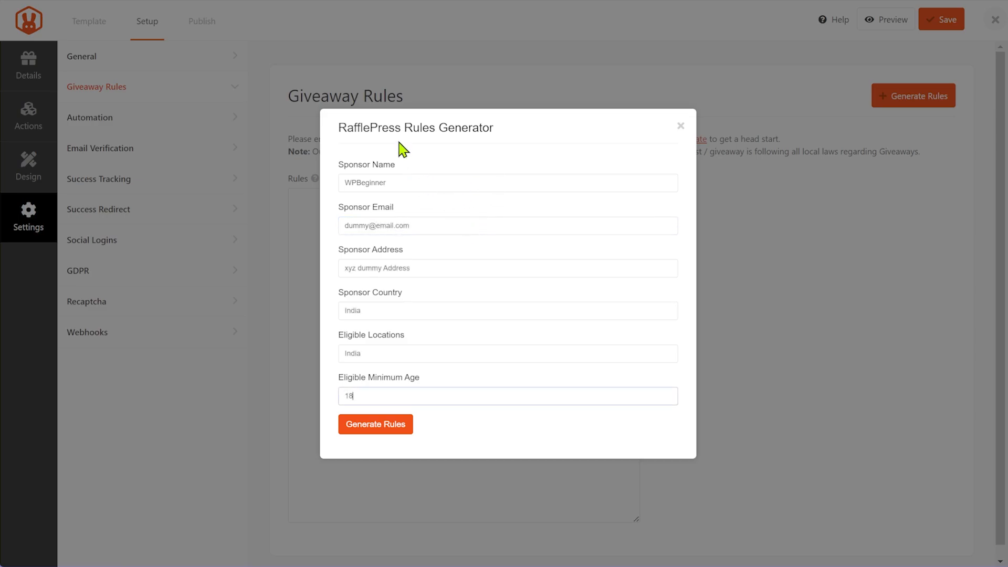
pyautogui.click(386, 426)
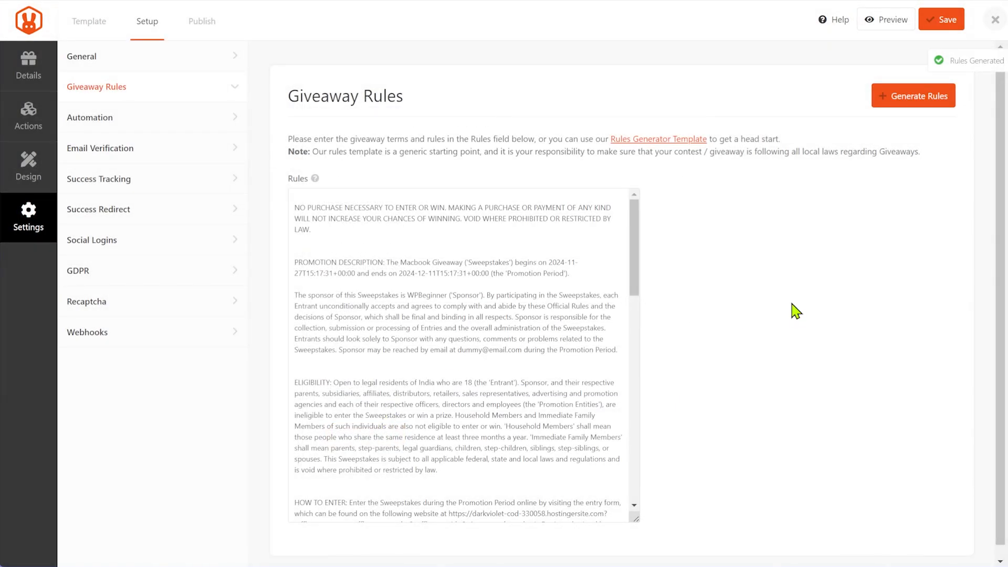
# Read through the generated giveaway rules and save the giveaway.
pyautogui.scroll(-3, 638, 255)
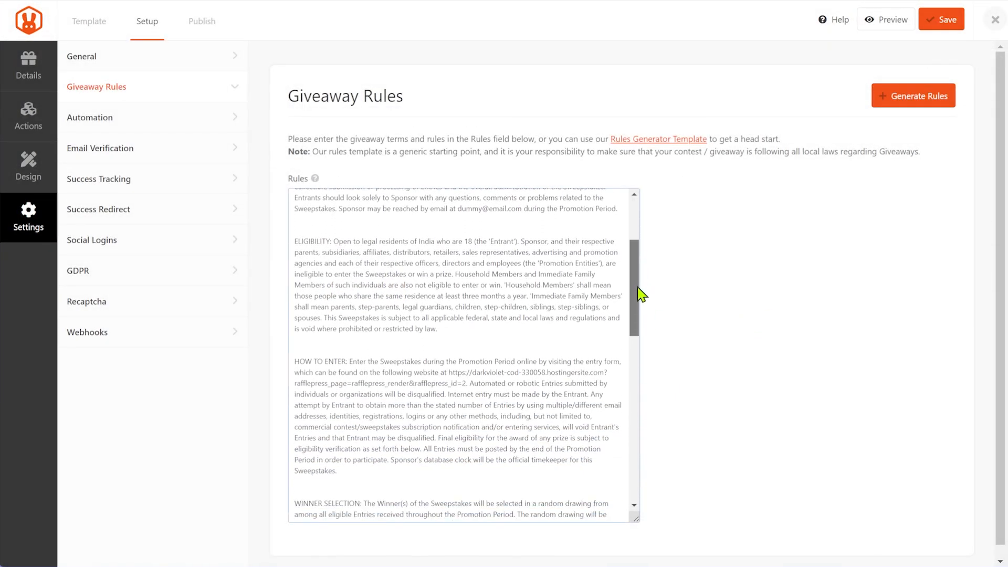
pyautogui.moveTo(638, 288); pyautogui.dragTo(639, 483)
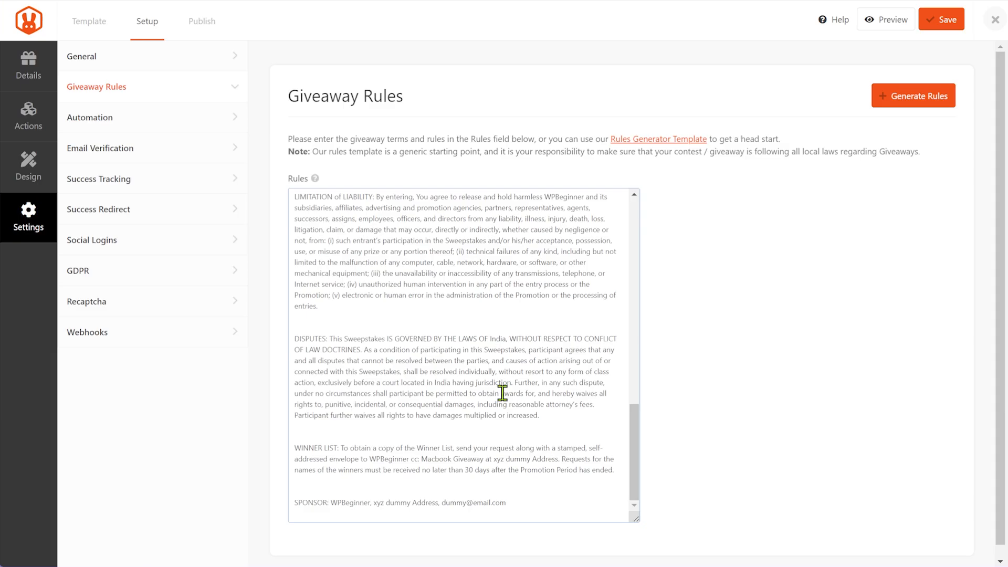
pyautogui.scroll(12, 499, 370)
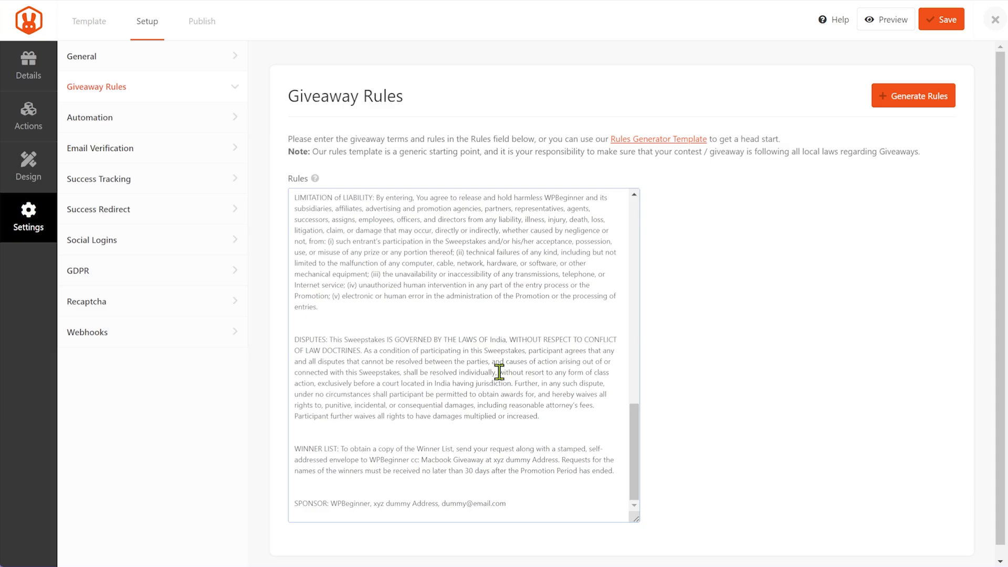
pyautogui.scroll(1, 480, 252)
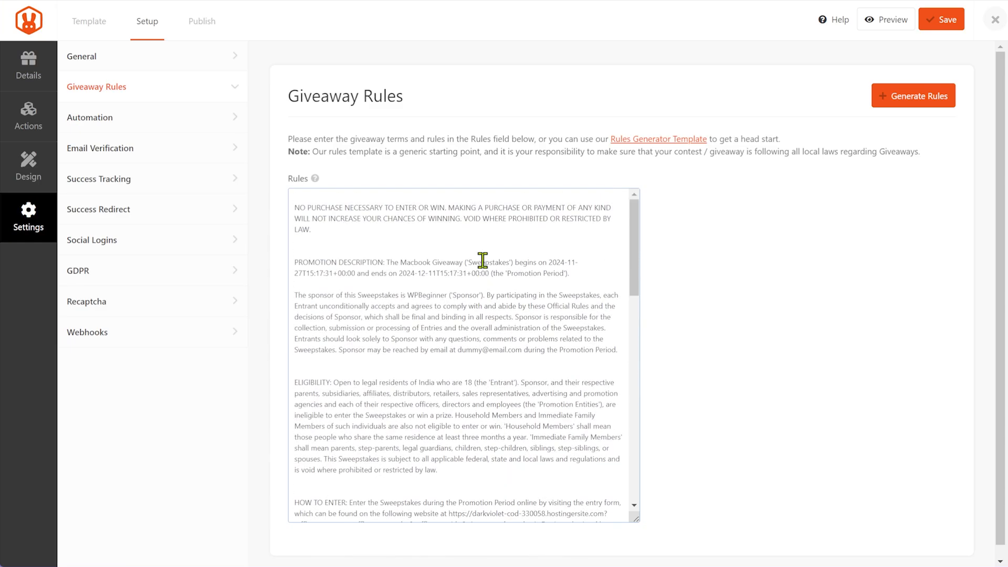
pyautogui.click(945, 19)
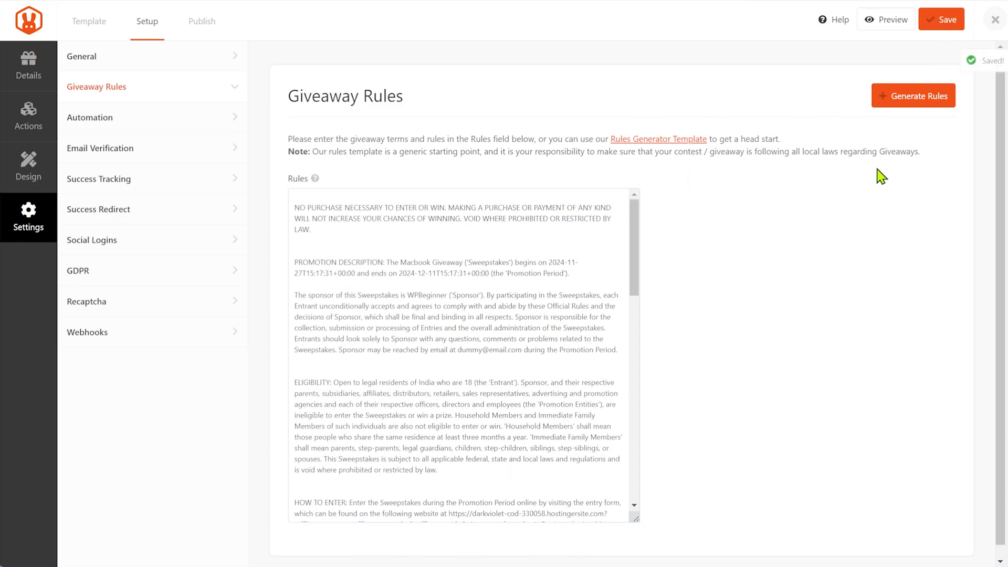
# Examine the Uncanny Automator information in the automation settings and open the giveaway's email verification settings.
pyautogui.click(158, 124)
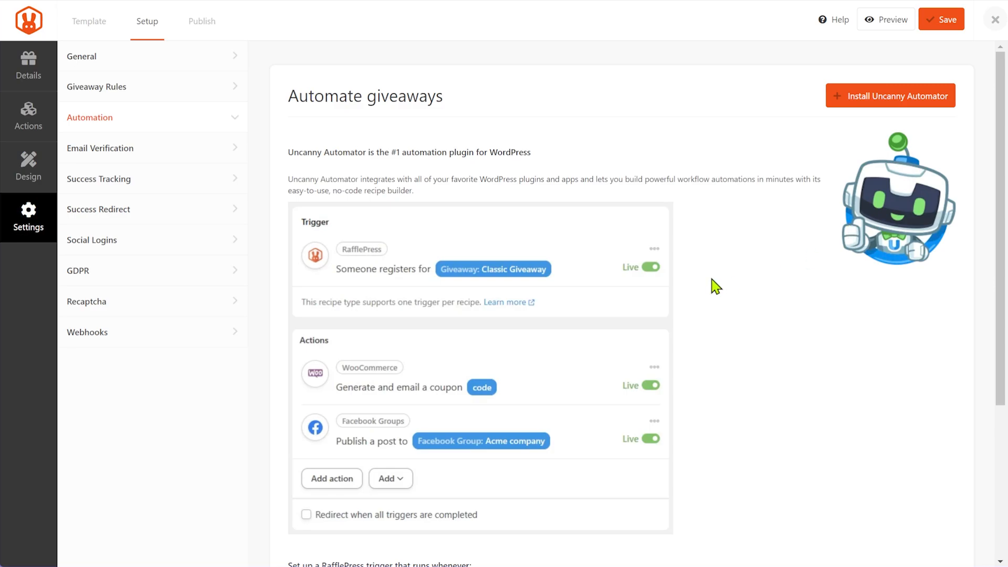
pyautogui.scroll(-1, 711, 286)
pyautogui.scroll(1, 711, 285)
pyautogui.scroll(-2, 742, 286)
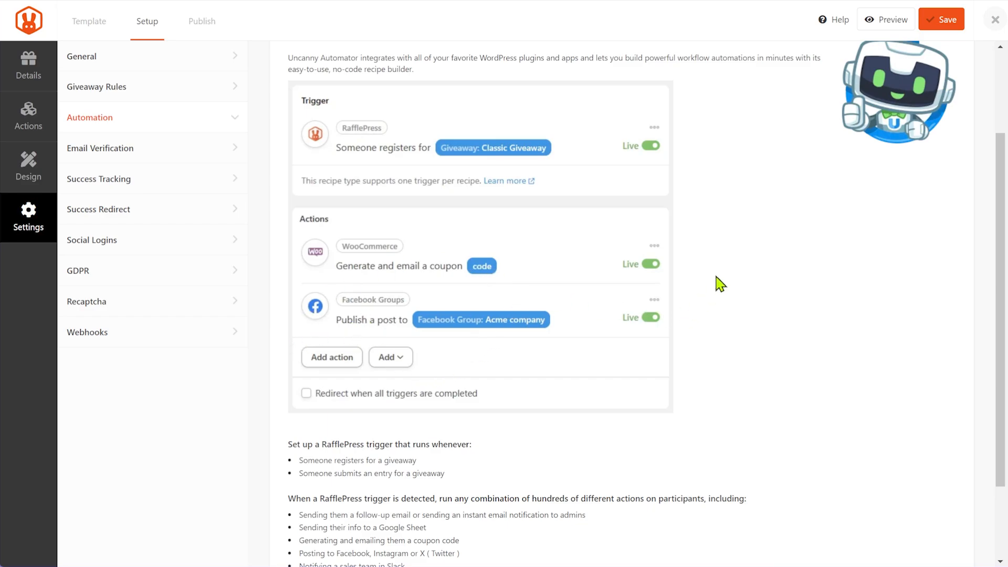
pyautogui.scroll(2, 762, 273)
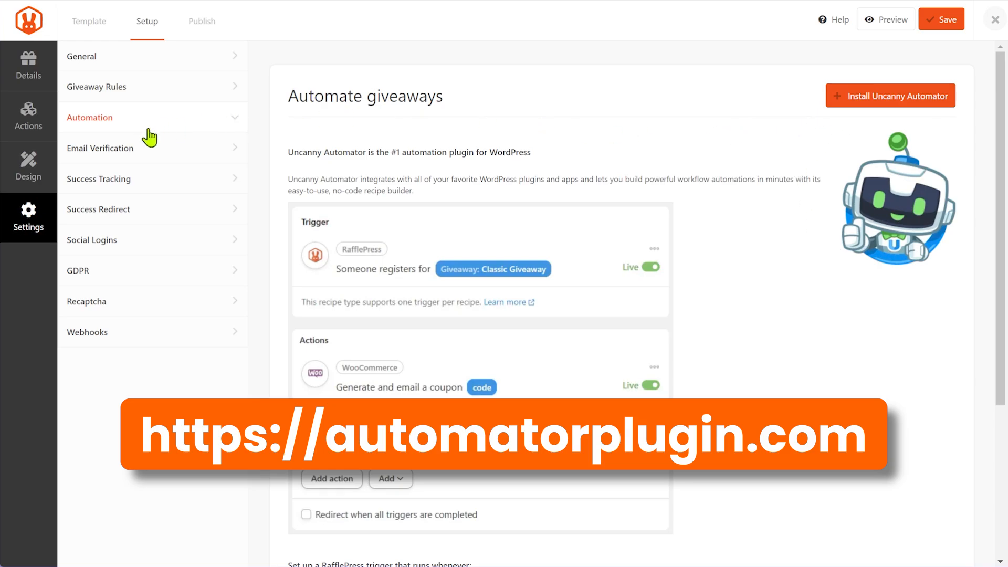
pyautogui.click(121, 158)
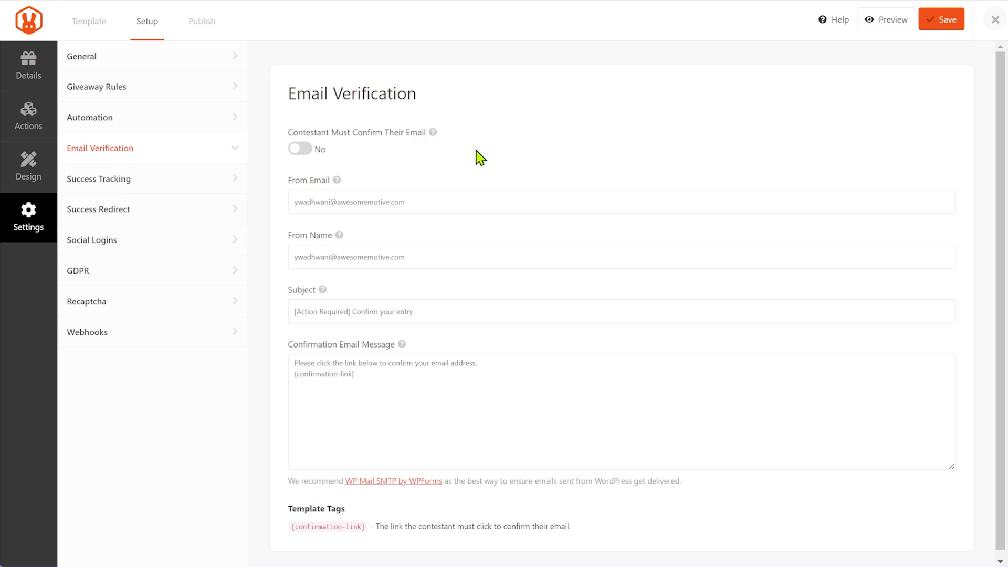
# Review the giveaway's success tracking, success redirect, social login, GDPR, Recaptcha and webhook settings, including the options offered when webhooks are enabled.
pyautogui.click(173, 182)
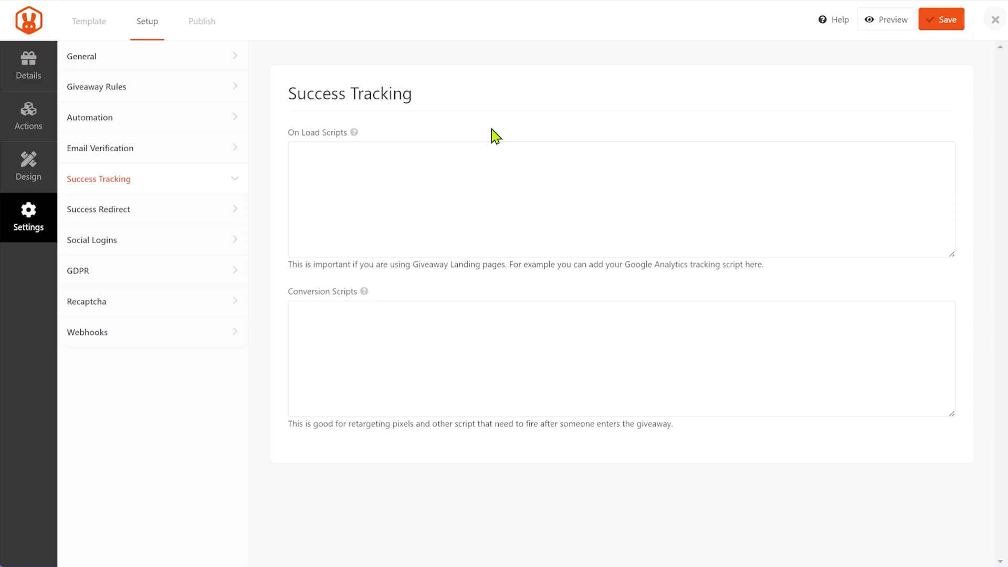
pyautogui.click(192, 220)
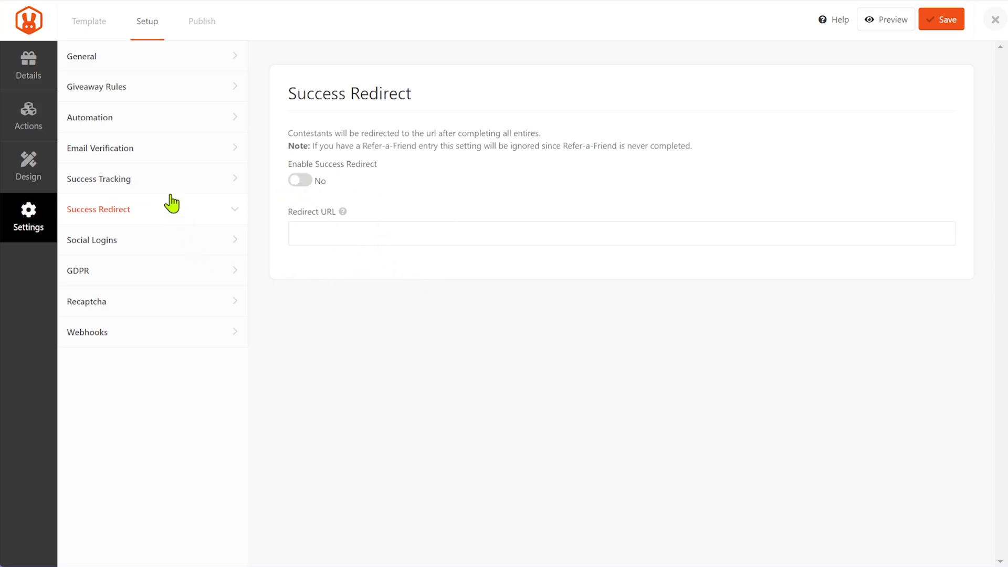
pyautogui.click(212, 250)
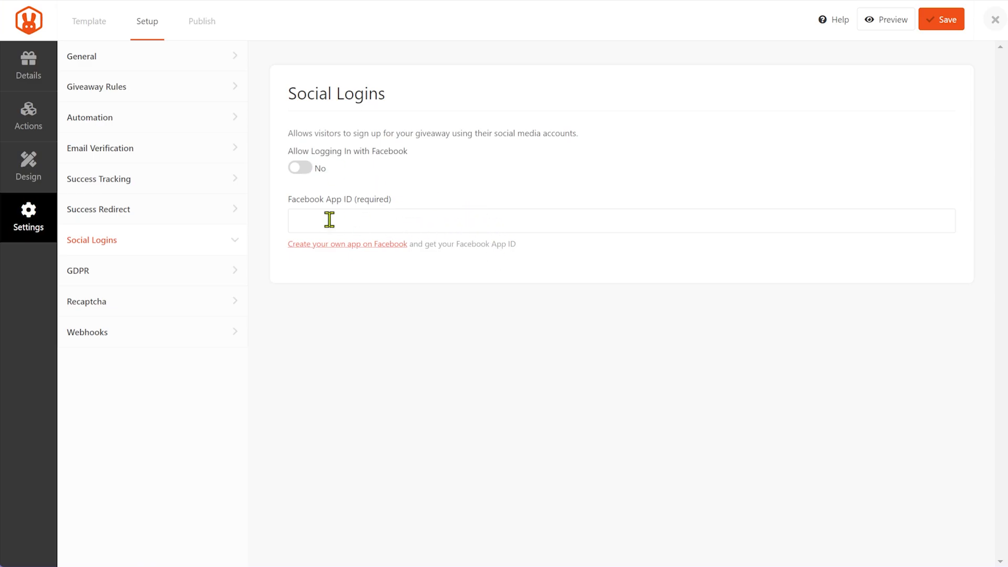
pyautogui.click(180, 279)
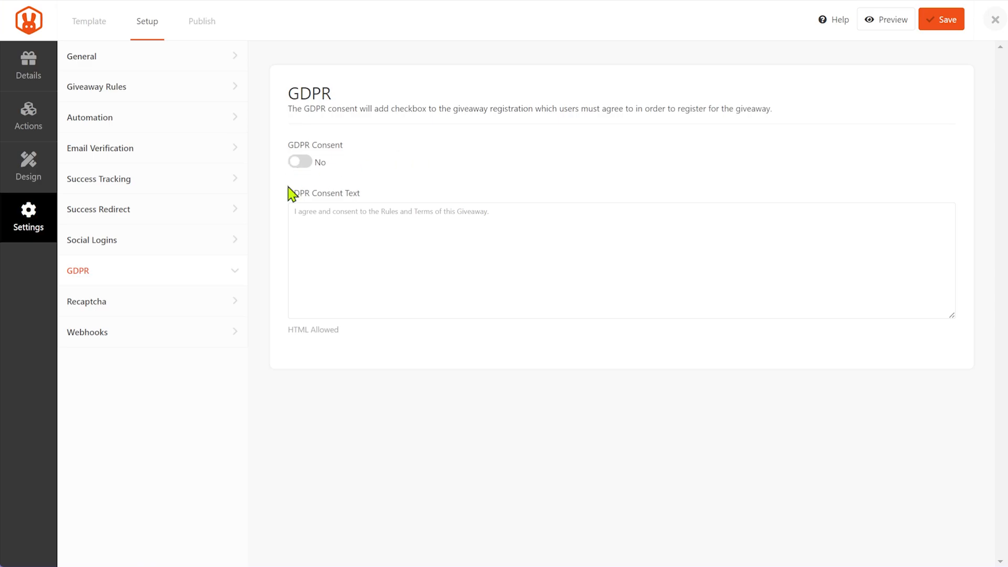
pyautogui.click(134, 297)
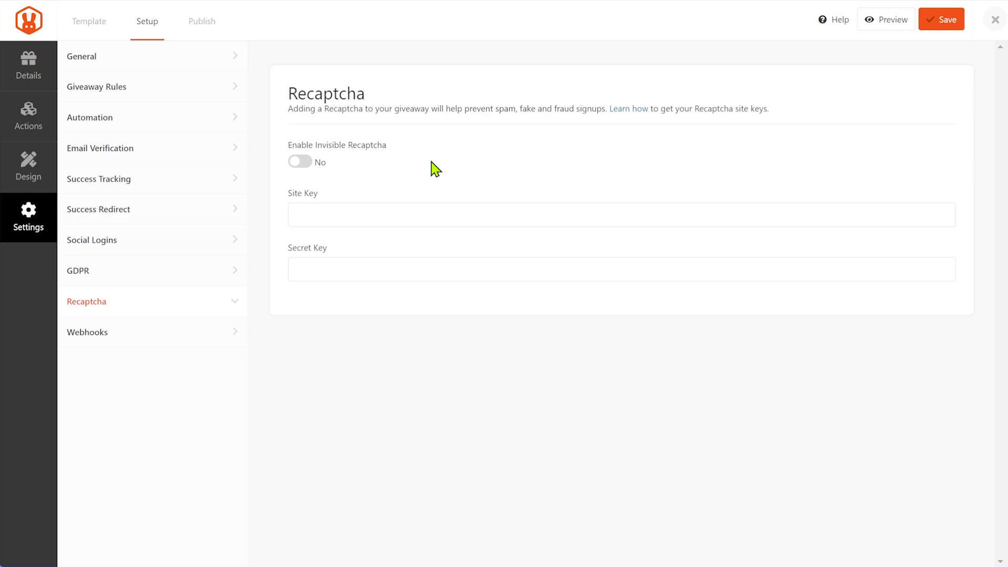
pyautogui.click(141, 334)
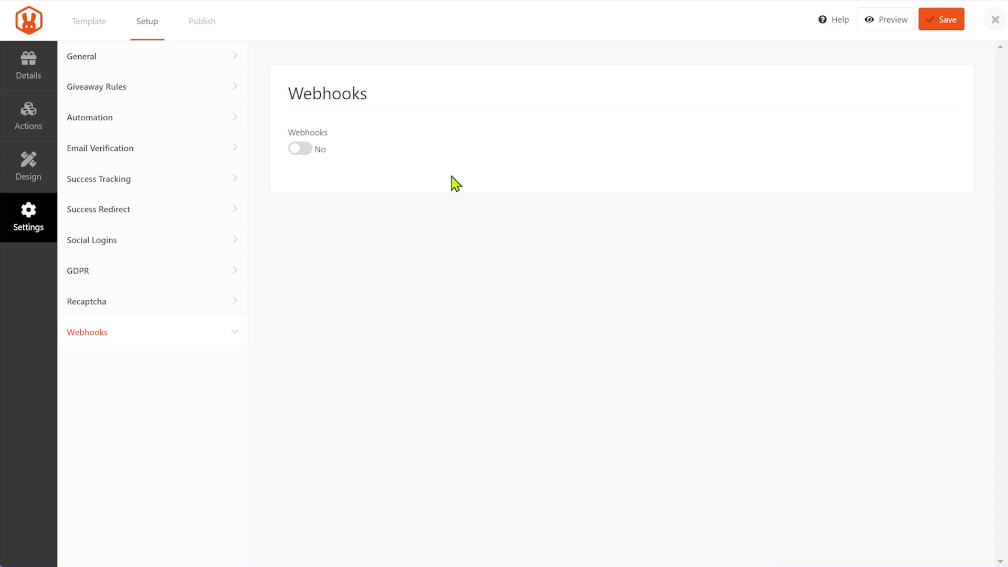
pyautogui.click(302, 149)
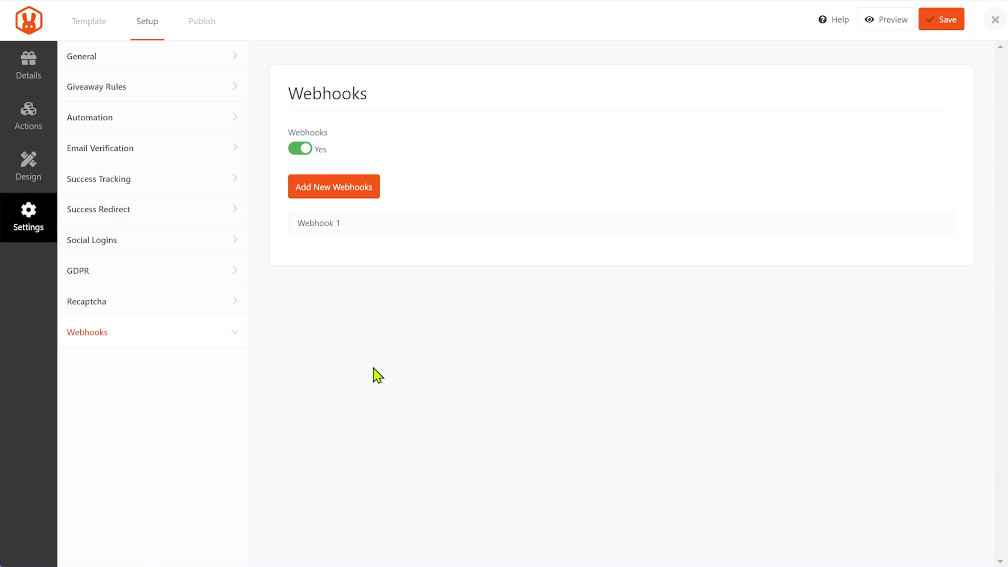
pyautogui.click(304, 150)
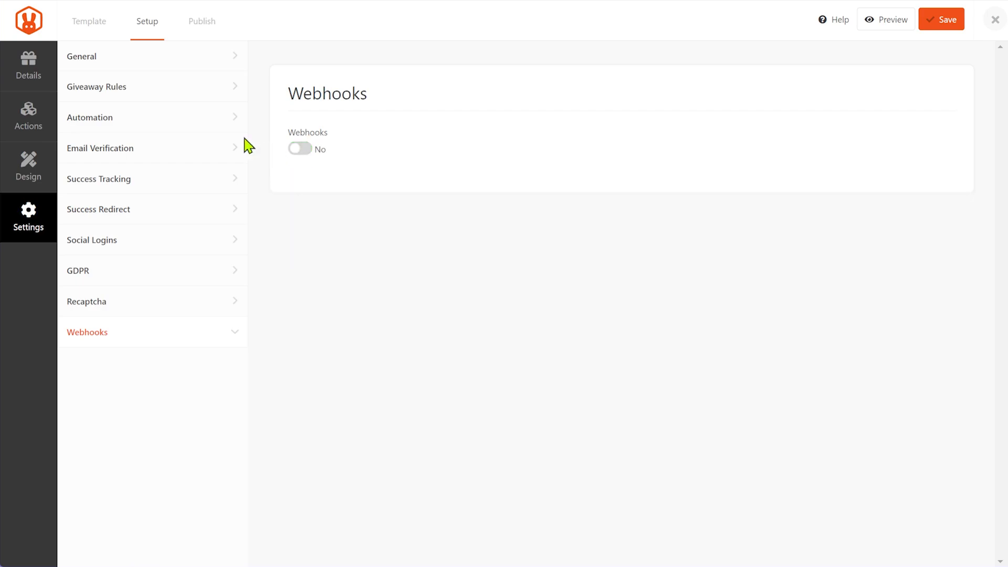
# Save the Macbook Giveaway and review its publish options.
pyautogui.click(127, 59)
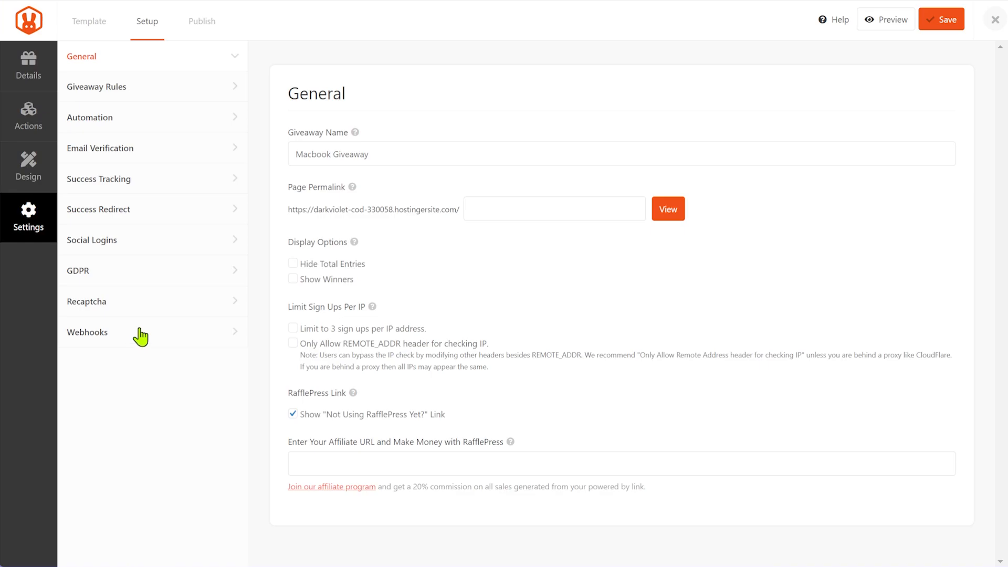
pyautogui.click(35, 138)
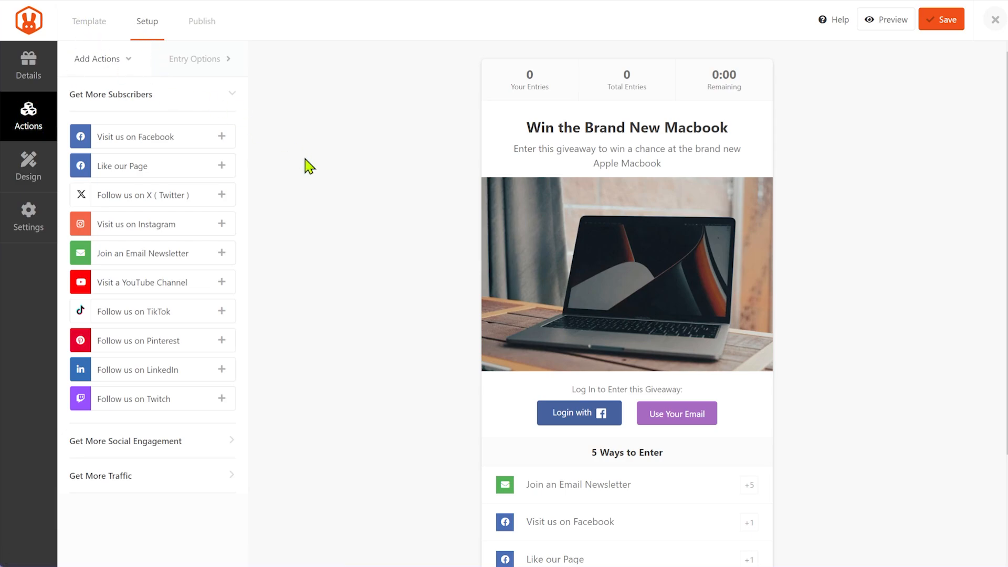
pyautogui.click(941, 24)
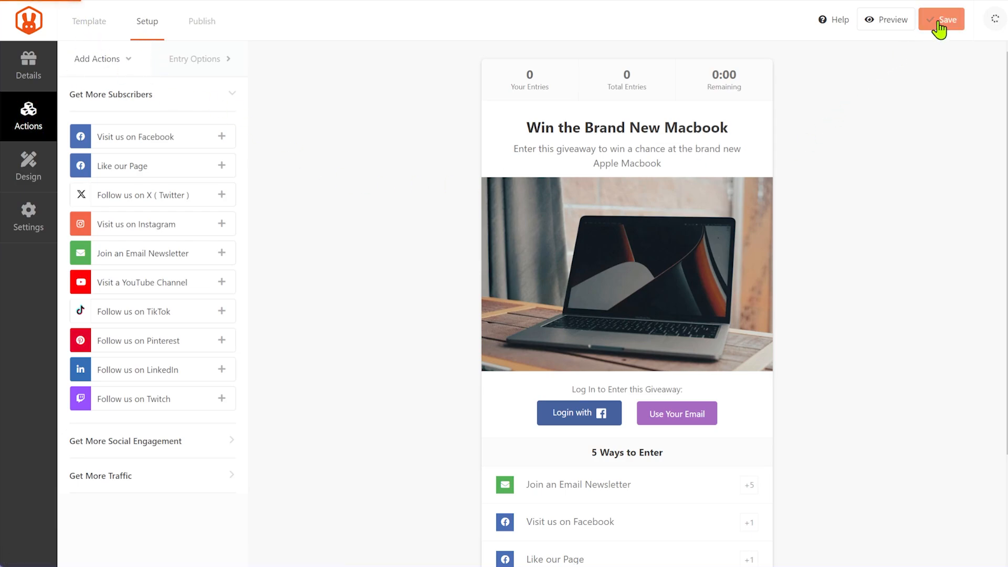
pyautogui.click(212, 29)
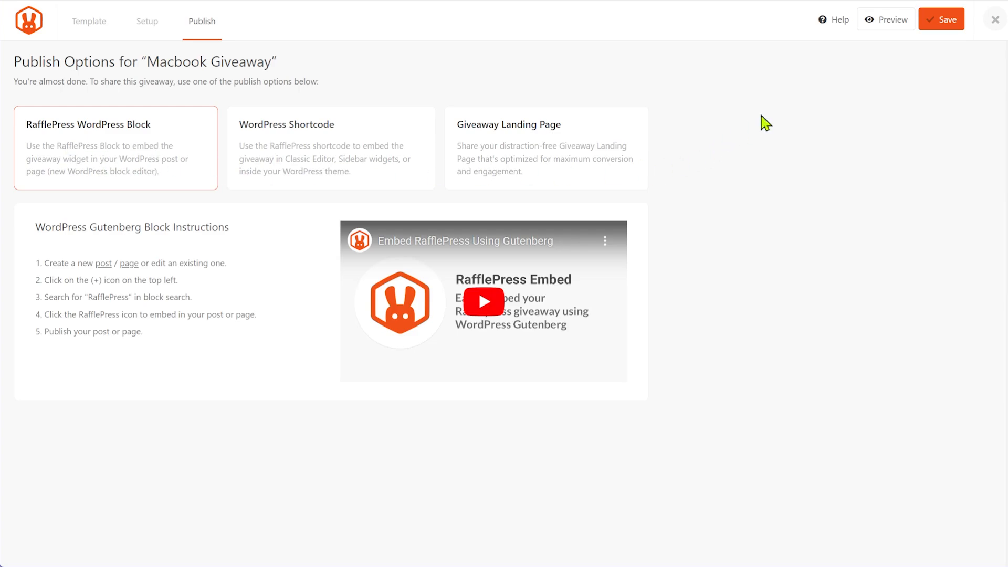
pyautogui.click(936, 26)
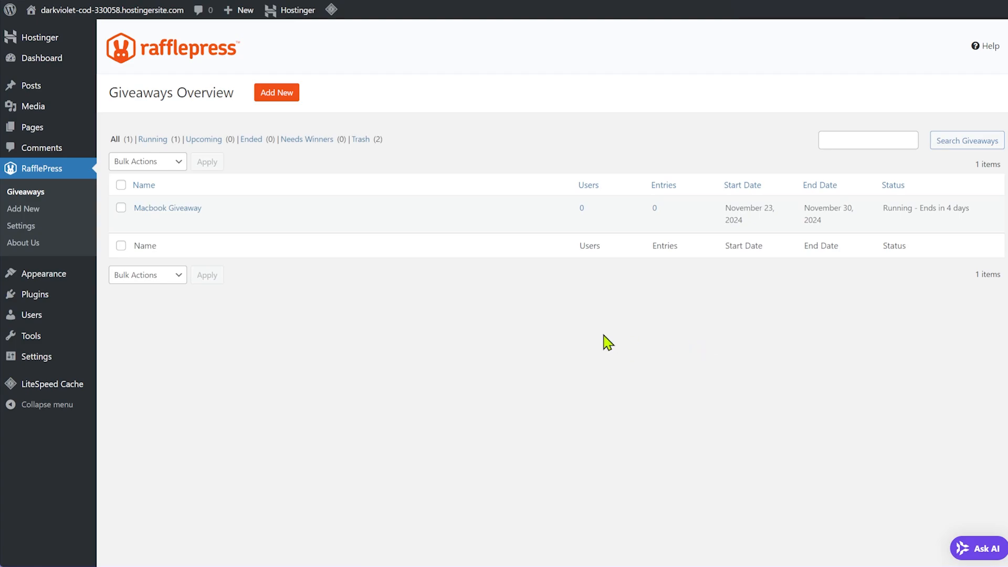
# Create a new WordPress post titled "Giveaway", dismissing the block editor welcome guide.
pyautogui.moveTo(26, 86)
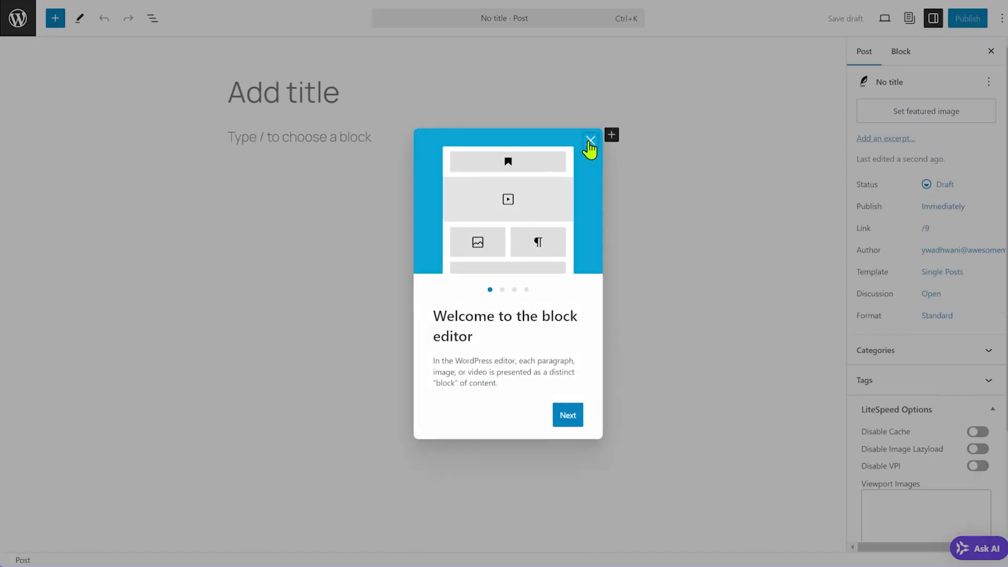
pyautogui.click(591, 140)
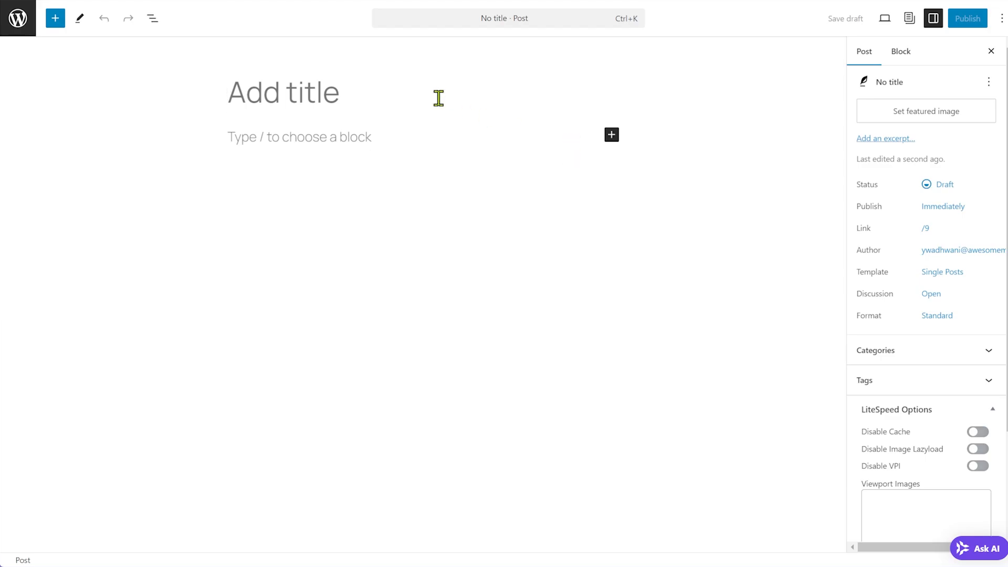
pyautogui.write('Giveaw')
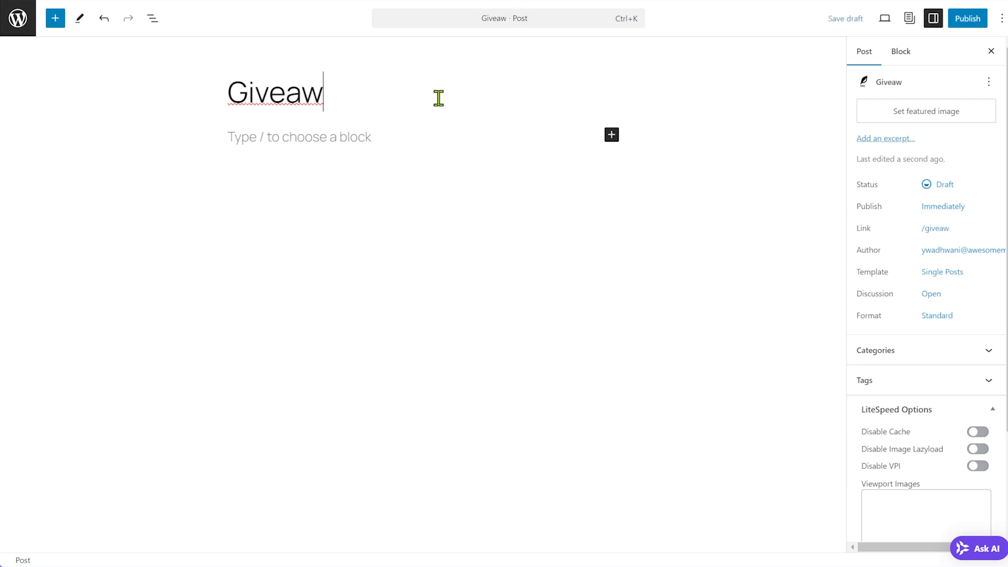
pyautogui.write('ay')
# Insert a RafflePress block in the post body and assign the Macbook Giveaway to it.
pyautogui.click(374, 138)
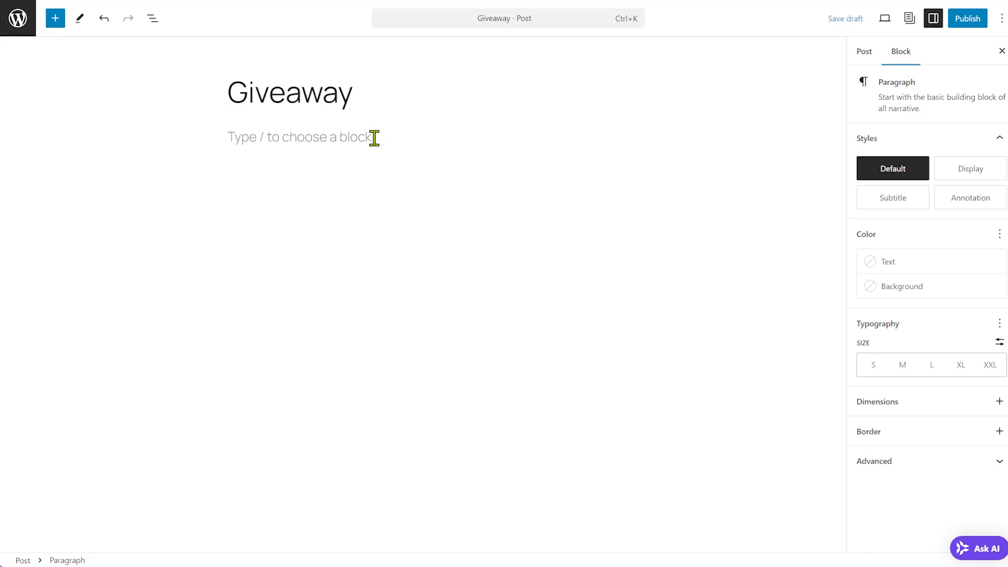
pyautogui.write('/ra')
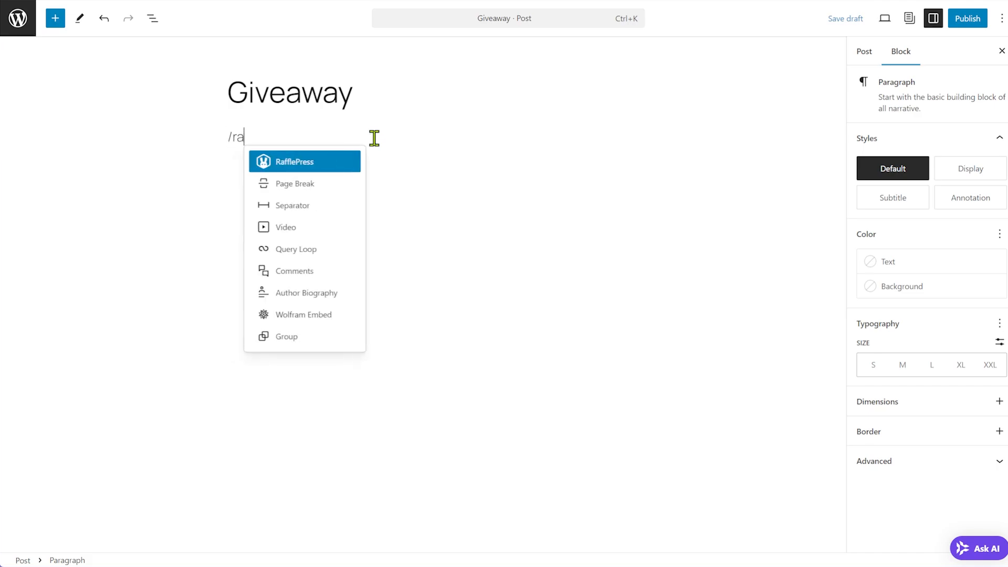
pyautogui.click(340, 168)
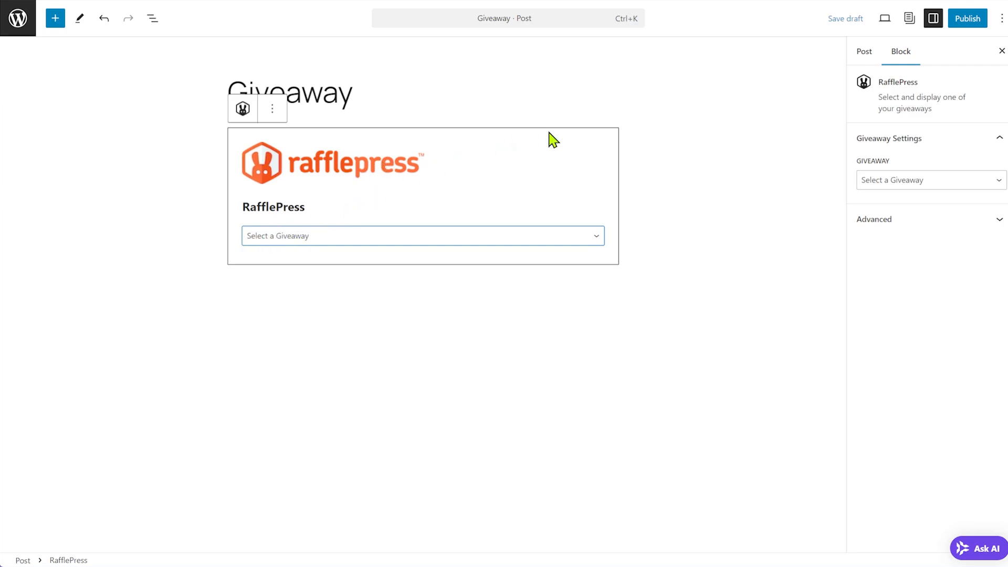
pyautogui.click(458, 236)
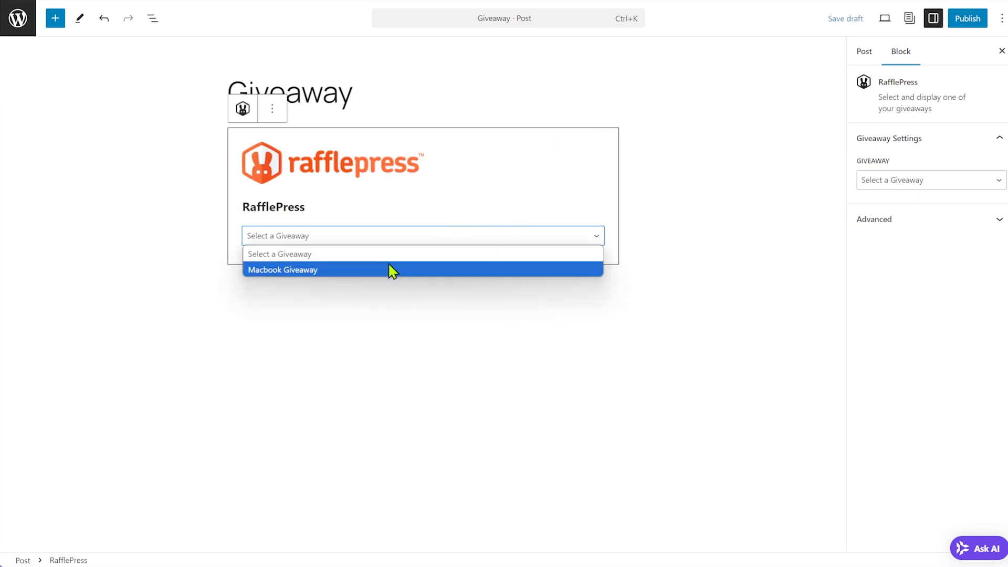
pyautogui.click(368, 270)
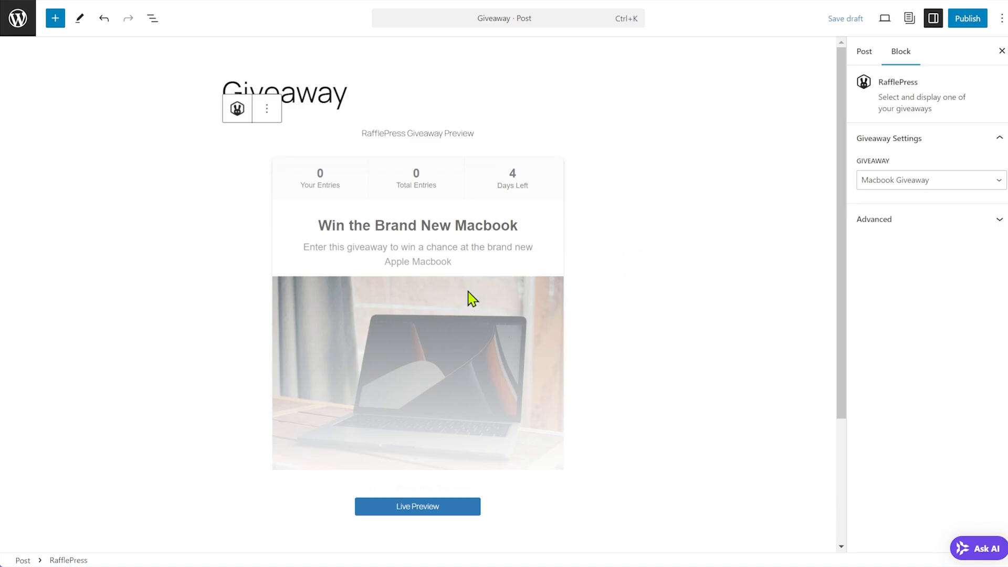
pyautogui.click(470, 295)
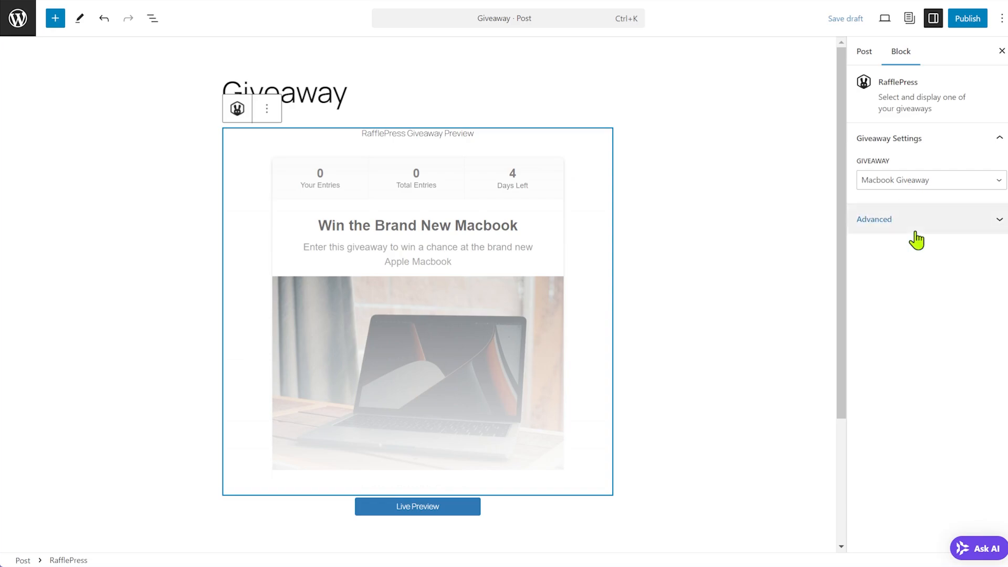
# Publish the Giveaway post and open the live post in a new browser tab.
pyautogui.click(956, 25)
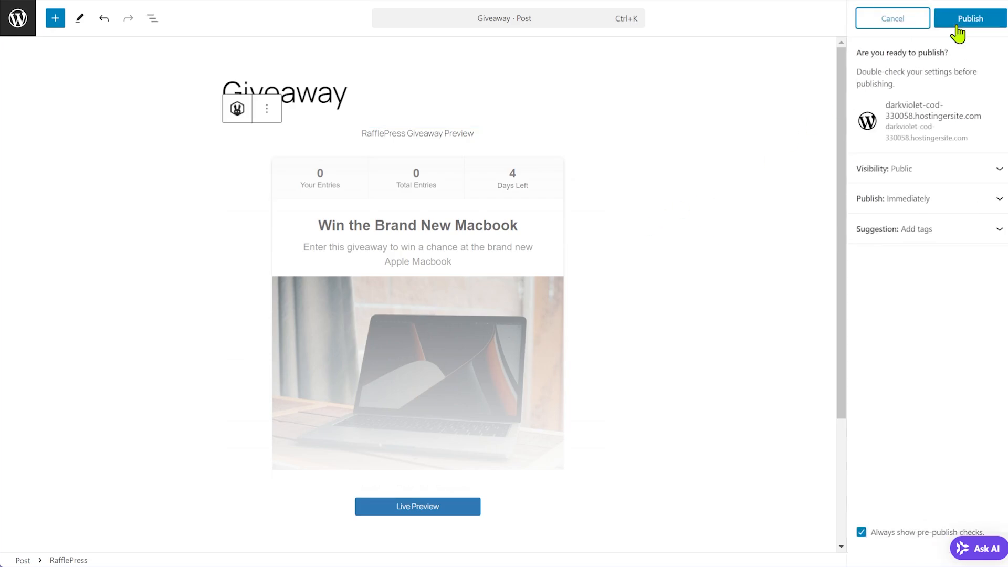
pyautogui.click(965, 21)
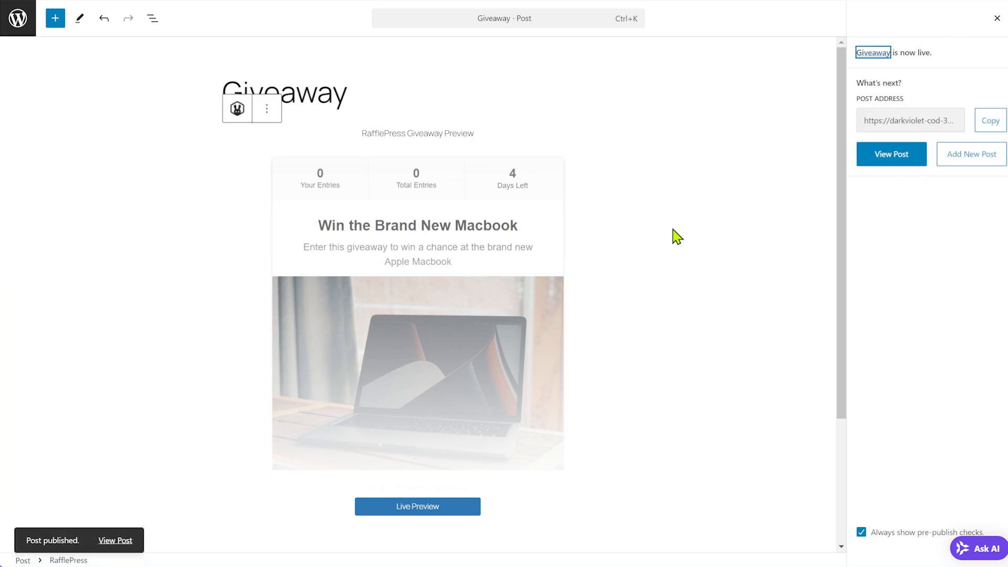
pyautogui.rightClick(116, 540)
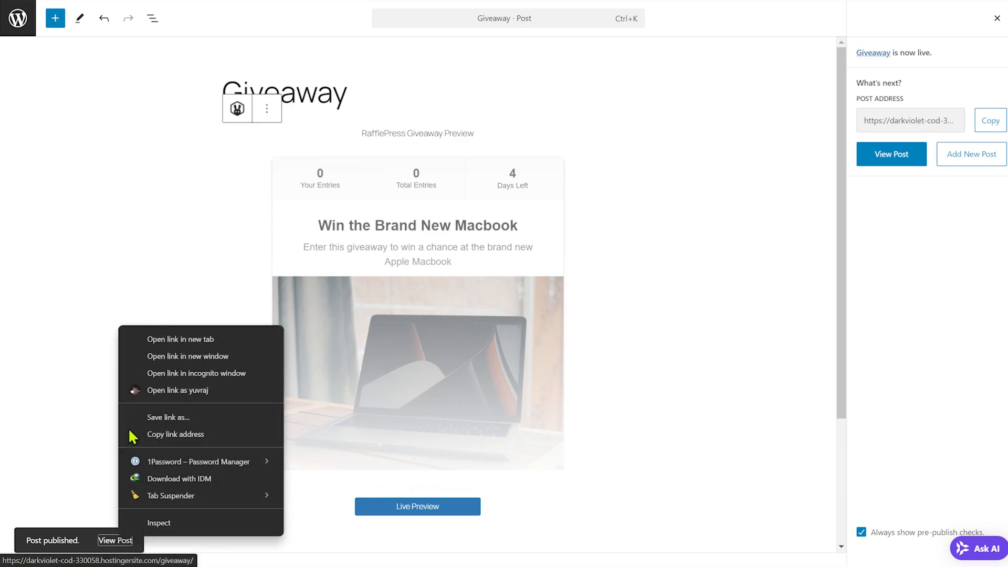
pyautogui.click(162, 343)
pyautogui.hotkey('ctrl', 'Tab')
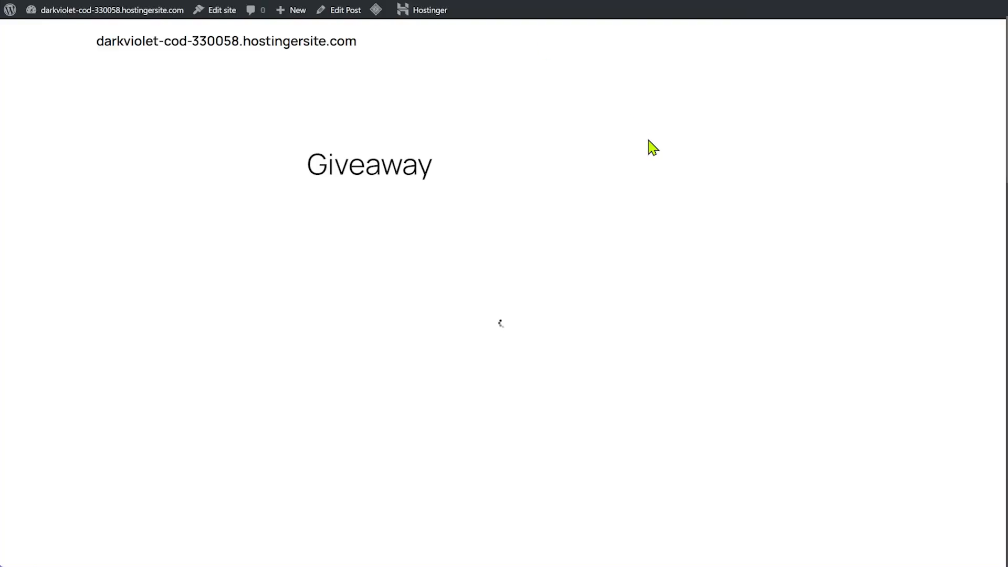
# Sign in to the giveaway on the live post by email, entering the contestant's name and email address.
pyautogui.scroll(-5, 691, 170)
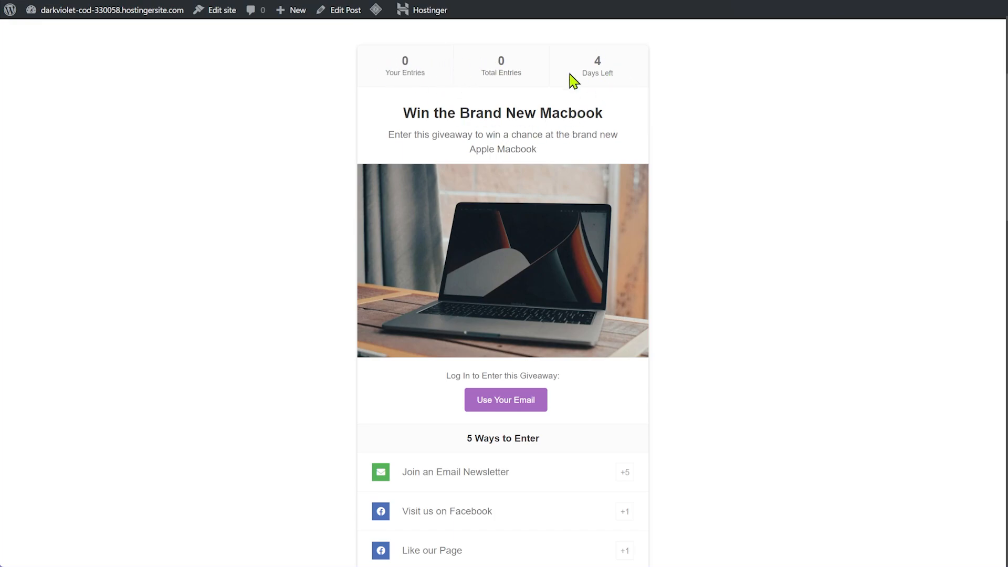
pyautogui.scroll(-2, 741, 209)
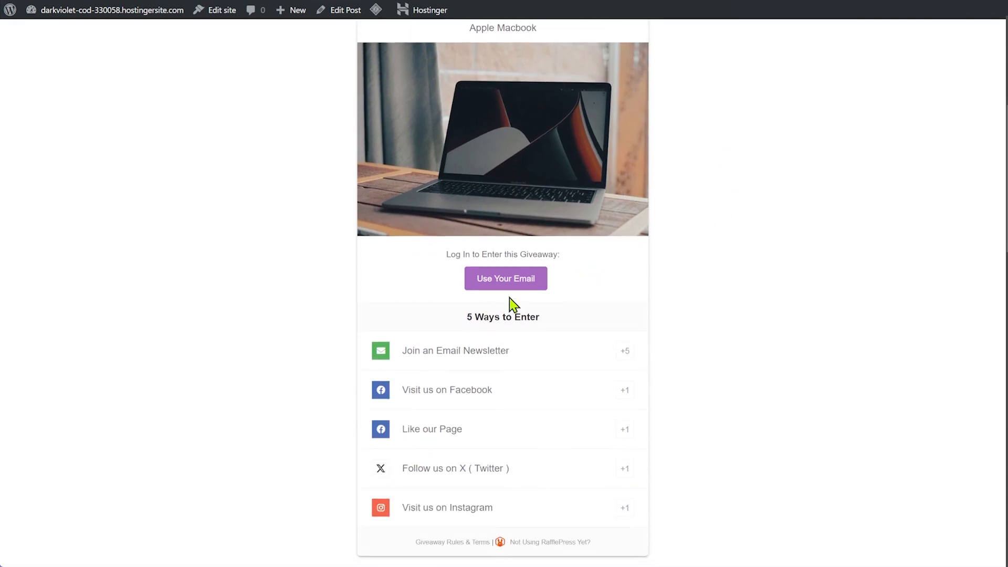
pyautogui.click(515, 284)
pyautogui.click(436, 319)
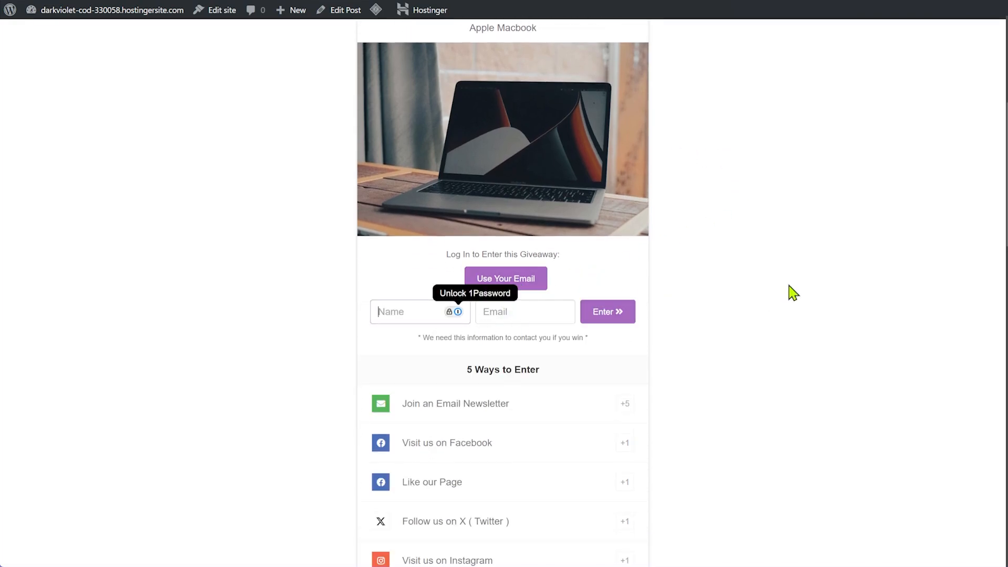
pyautogui.write('Yuvraj')
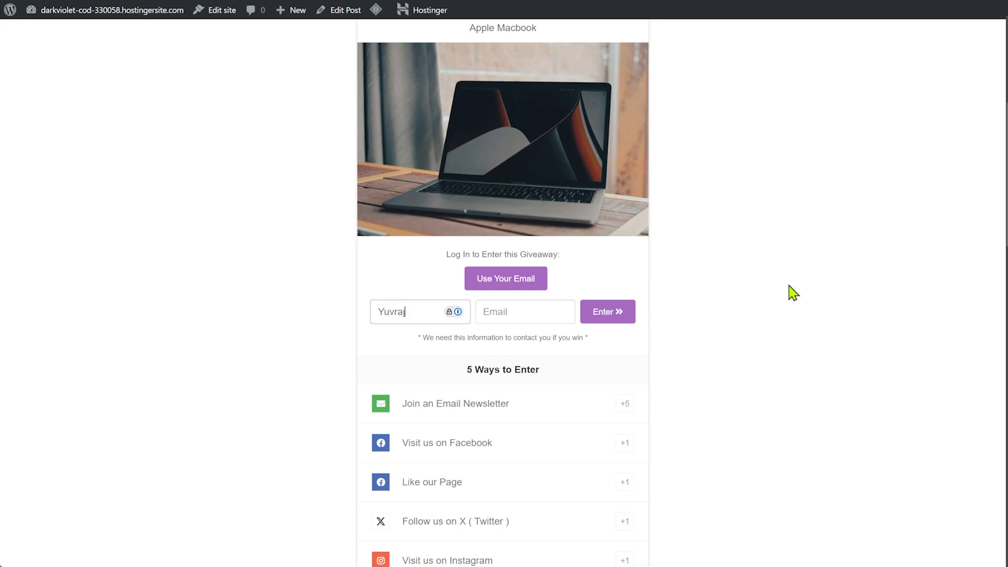
pyautogui.press('Tab')
pyautogui.write('dumy')
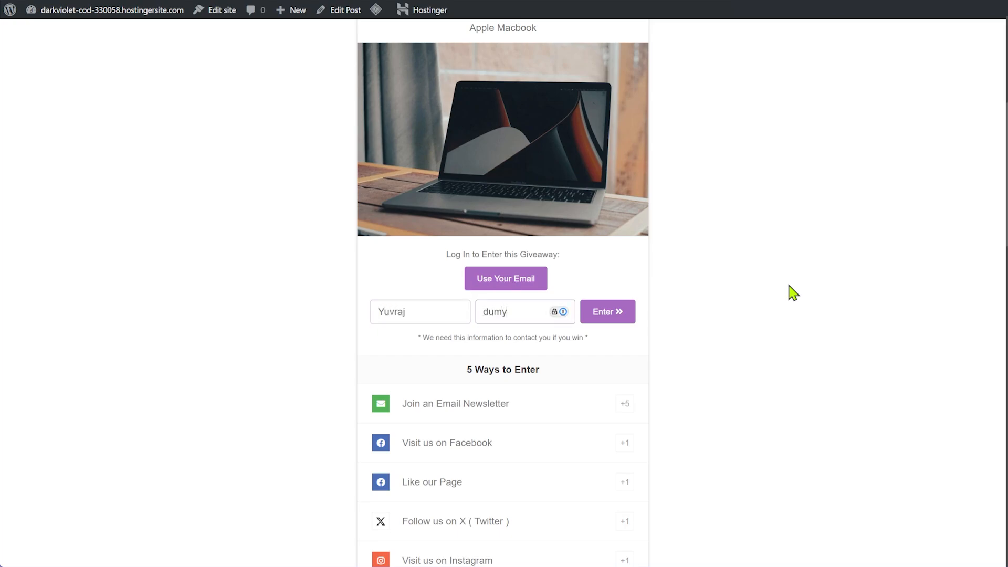
pyautogui.write('@email.co')
pyautogui.click(610, 315)
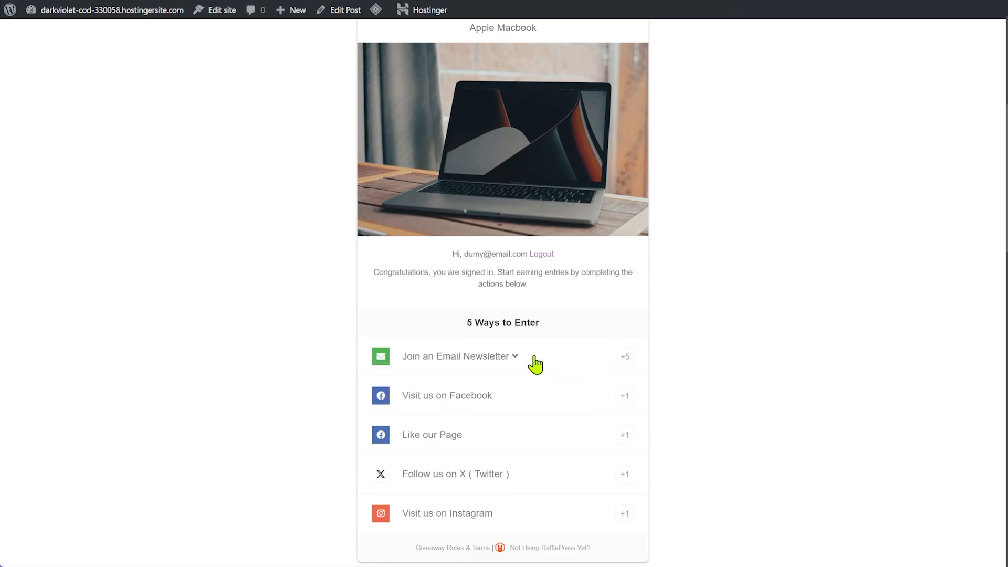
# Look over the signed-in giveaway widget and complete its Join an Email Newsletter entry action.
pyautogui.scroll(5, 535, 364)
pyautogui.scroll(-2, 536, 364)
pyautogui.scroll(-3, 735, 371)
pyautogui.scroll(-2, 502, 402)
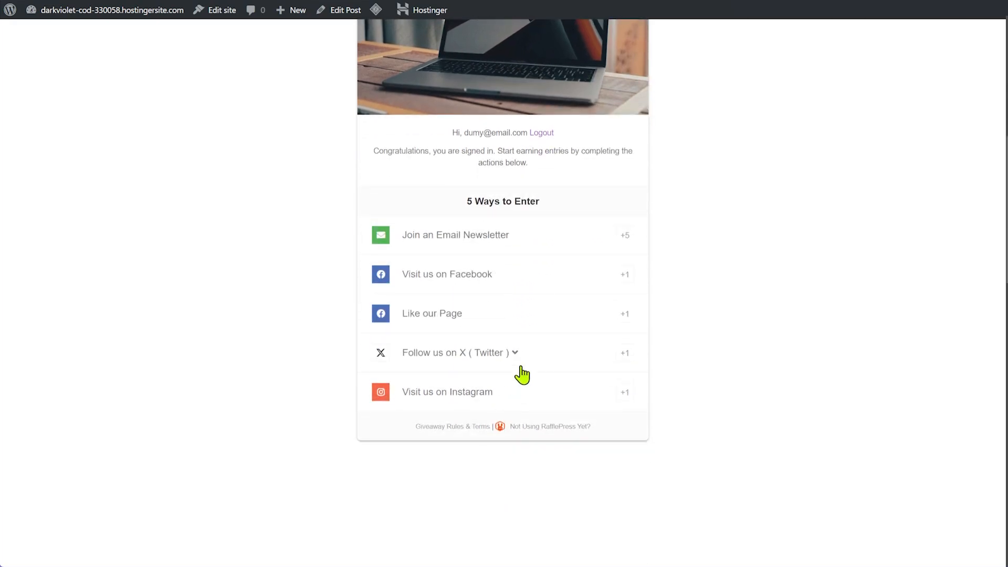
pyautogui.click(519, 235)
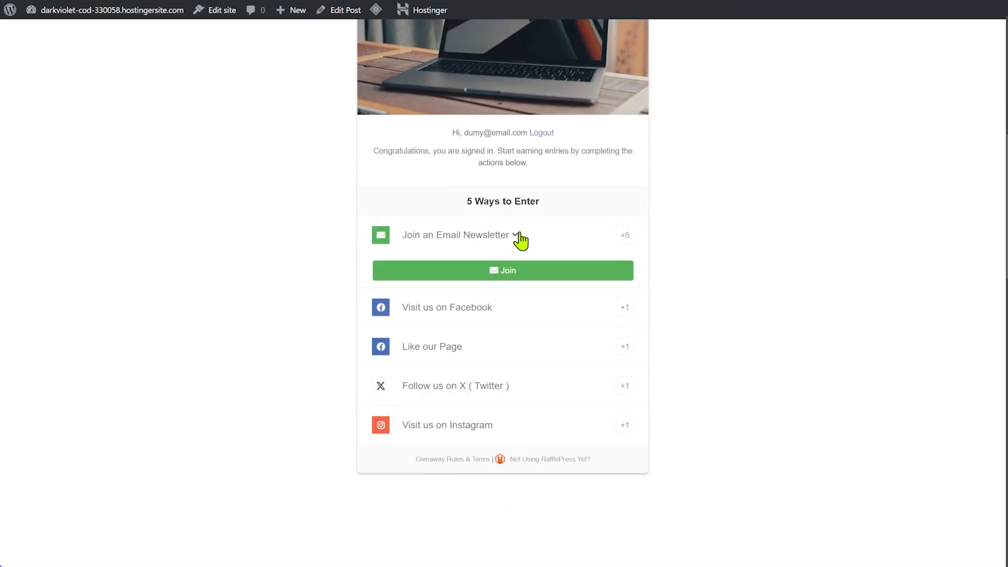
pyautogui.click(518, 277)
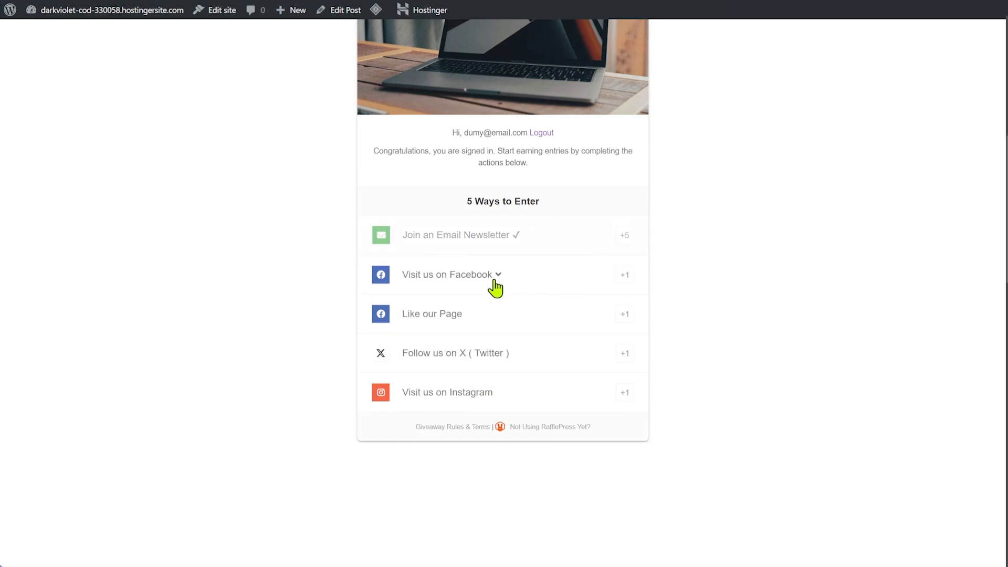
# Complete the Visit us on Facebook entry action by visiting the page, and close the popup window it opens.
pyautogui.click(495, 280)
pyautogui.scroll(-2, 577, 321)
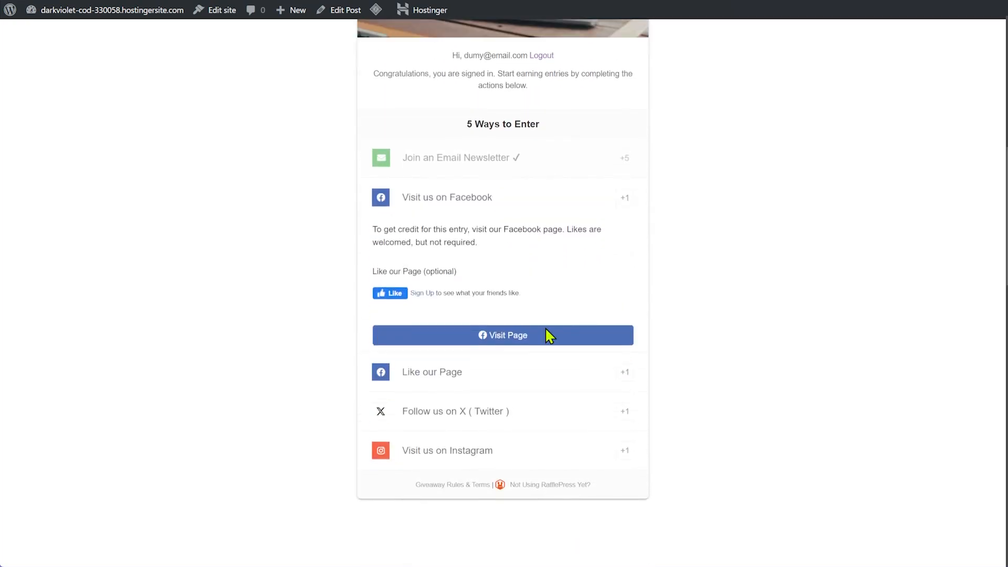
pyautogui.click(497, 353)
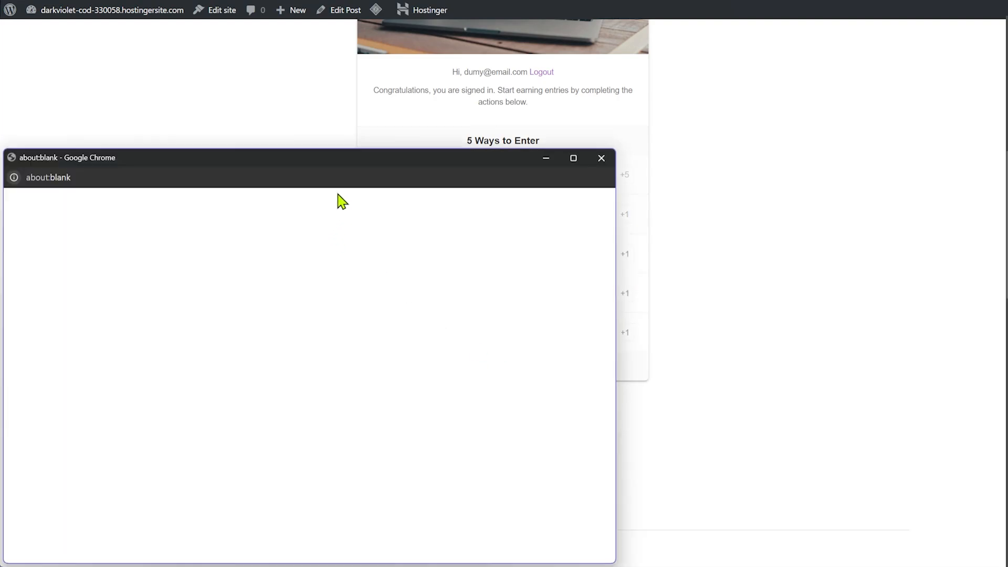
pyautogui.moveTo(353, 163); pyautogui.dragTo(493, 81)
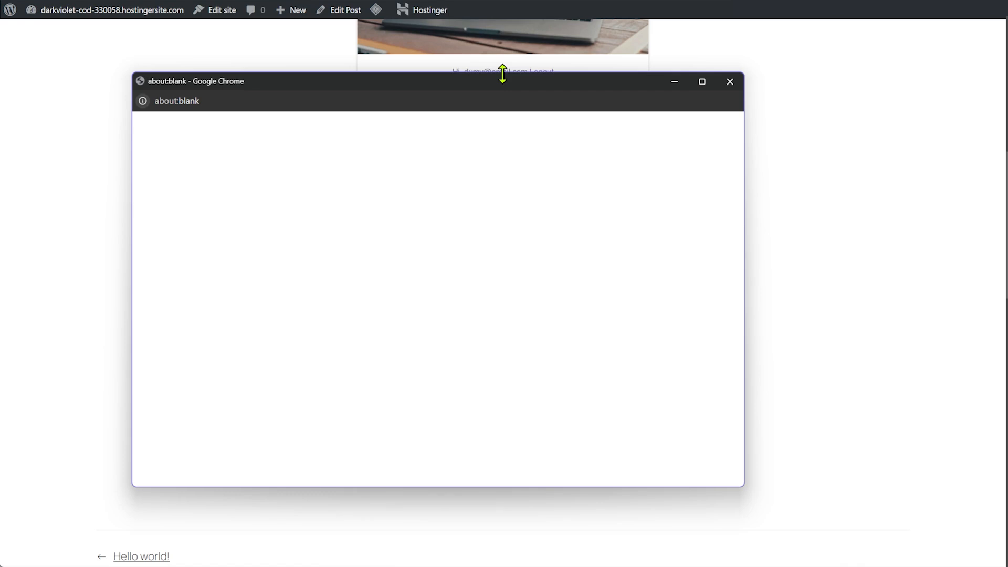
pyautogui.click(729, 82)
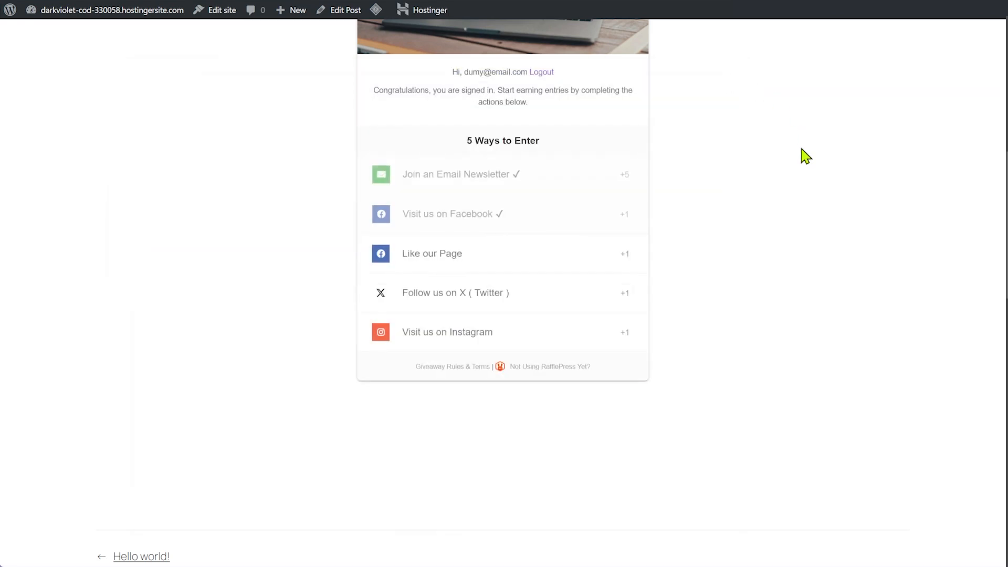
# Complete the Like our Page entry action by confirming the like, and check the entry totals and remaining actions in the widget.
pyautogui.click(473, 255)
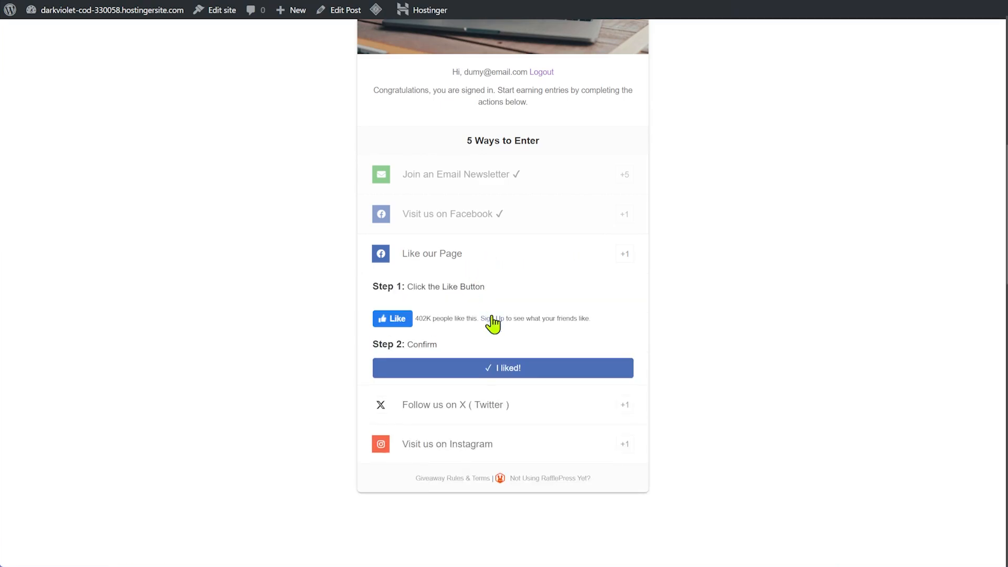
pyautogui.click(459, 374)
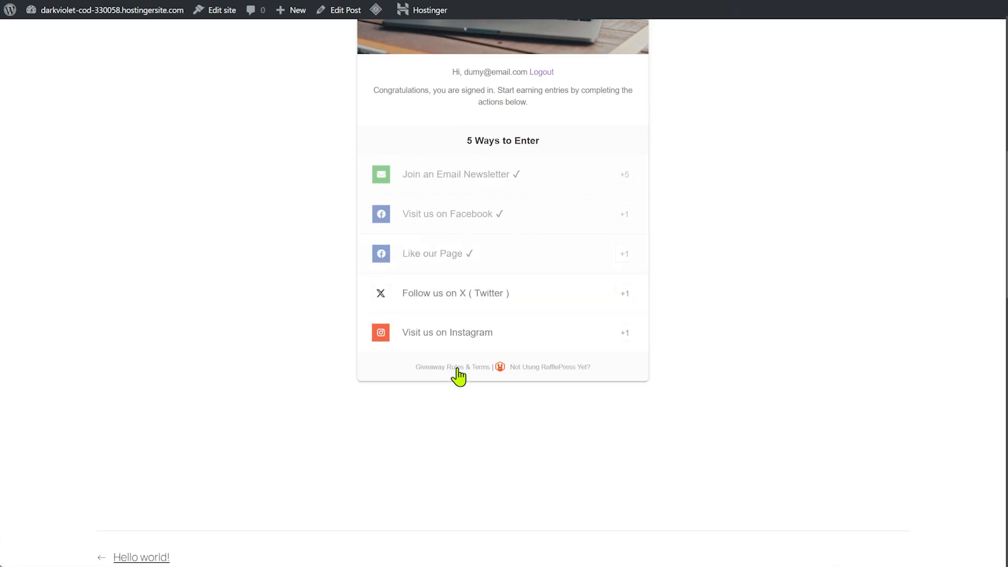
pyautogui.scroll(8, 704, 322)
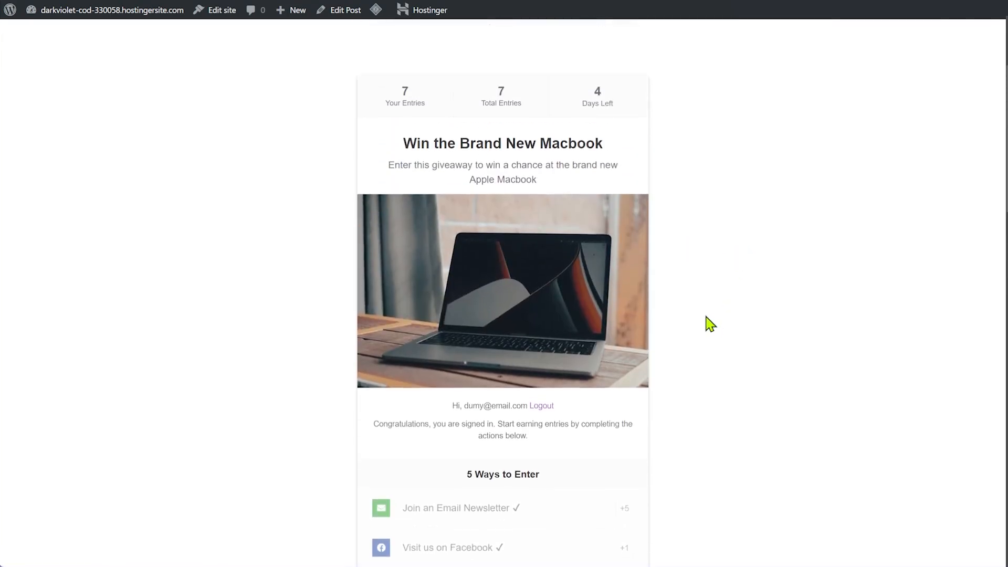
pyautogui.scroll(-2, 704, 321)
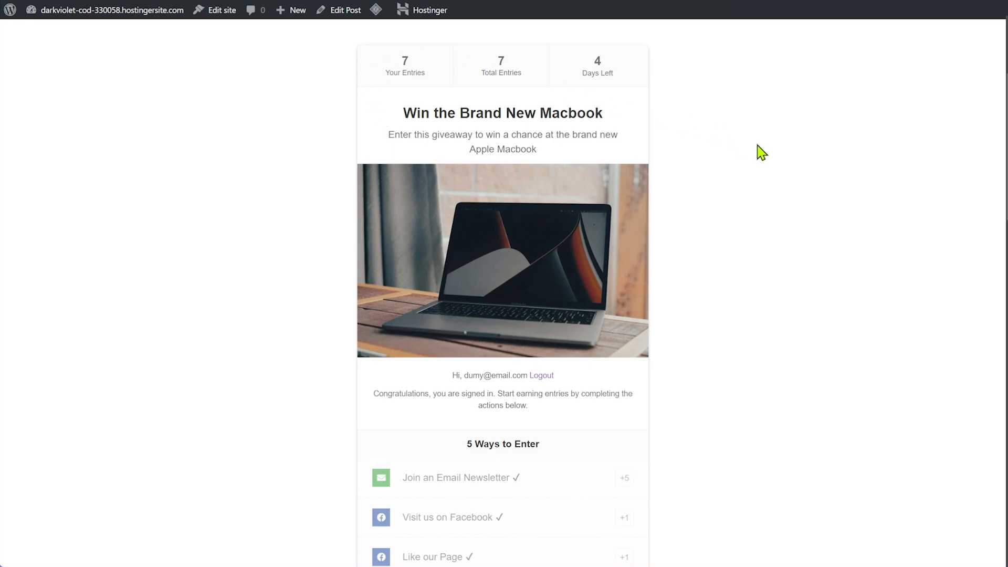
pyautogui.scroll(-3, 754, 203)
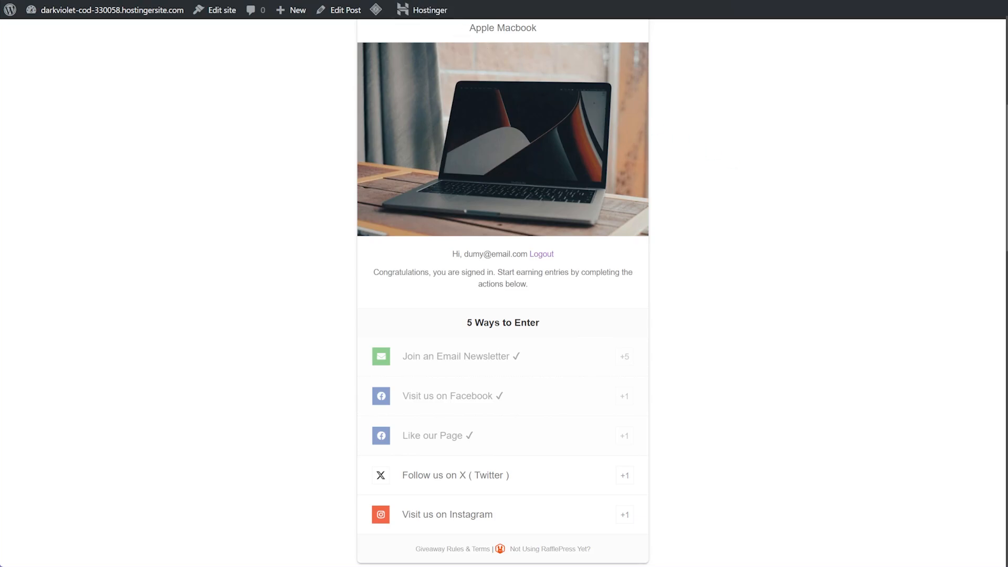
# Leave the live post and the post editor for the WordPress dashboard and open the RafflePress giveaways overview.
pyautogui.click(389, 0)
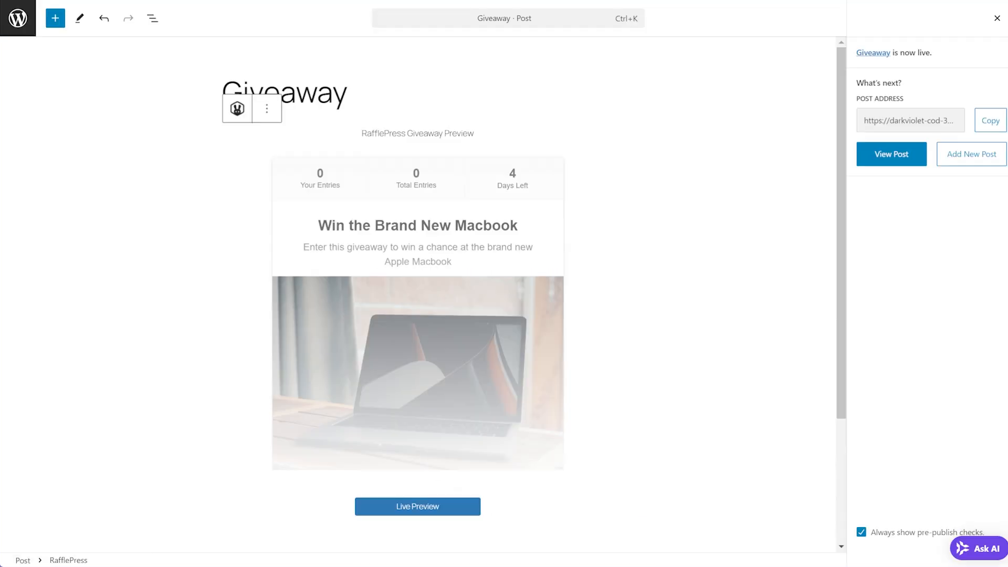
pyautogui.click(10, 29)
pyautogui.moveTo(58, 249)
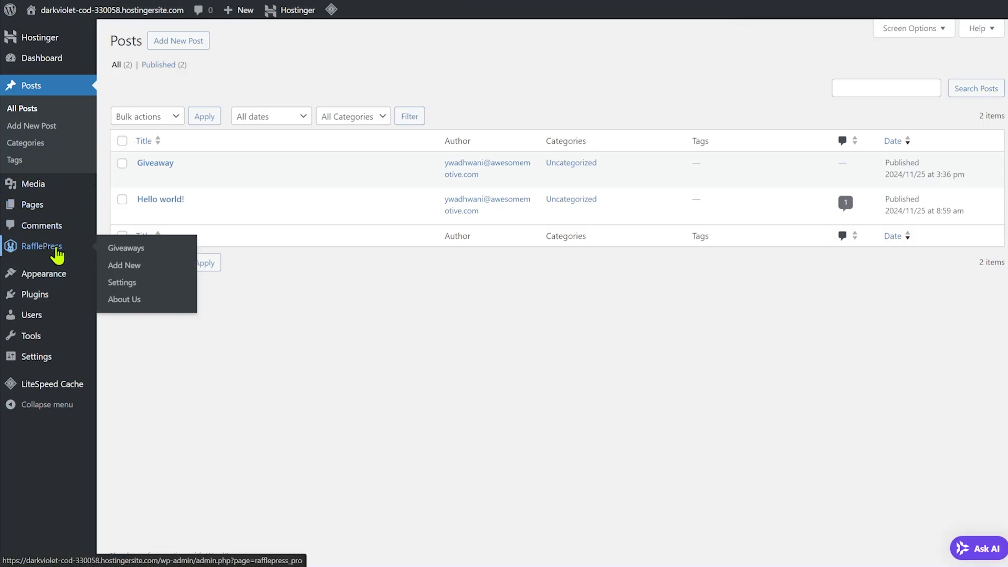
pyautogui.click(128, 251)
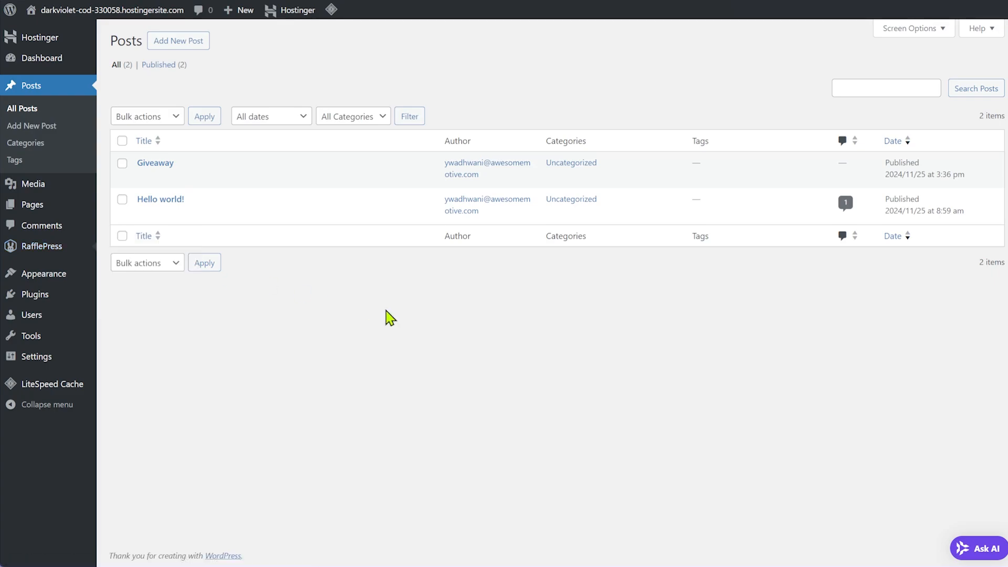
# Draw 1 winner for the Macbook Giveaway from its users, with unverified emails allowed to win.
pyautogui.moveTo(859, 230)
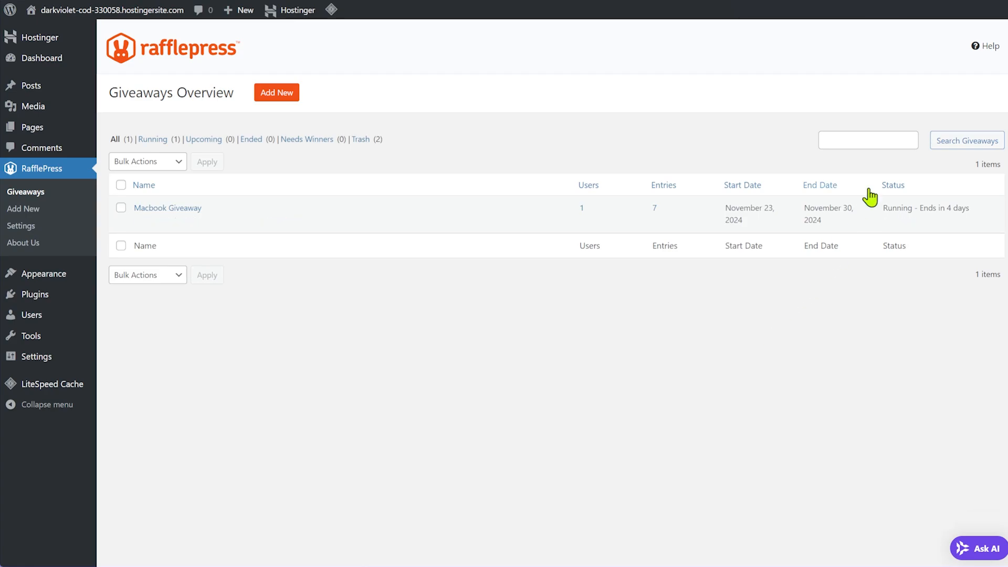
pyautogui.click(897, 225)
pyautogui.click(943, 209)
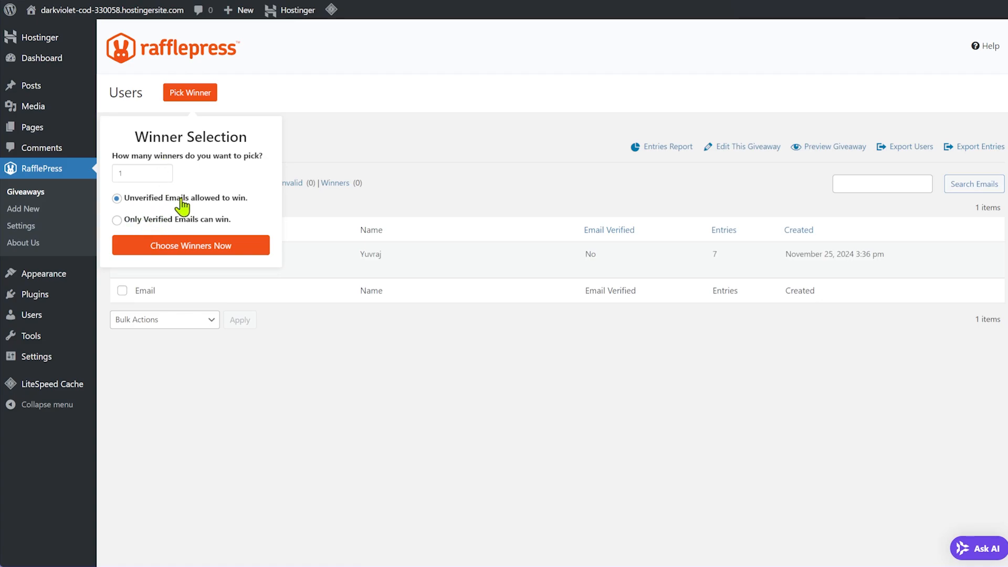
pyautogui.click(193, 251)
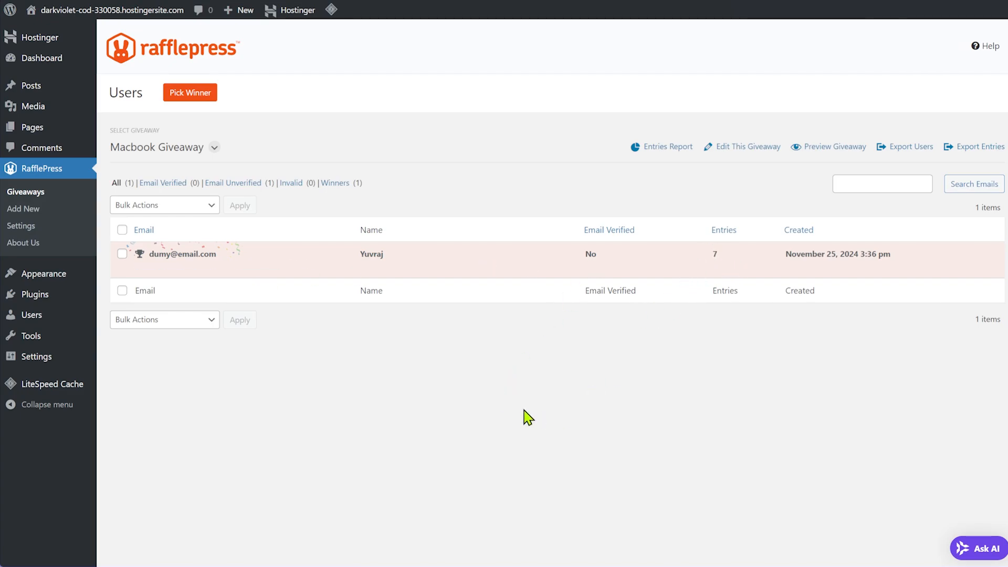
pyautogui.moveTo(197, 274)
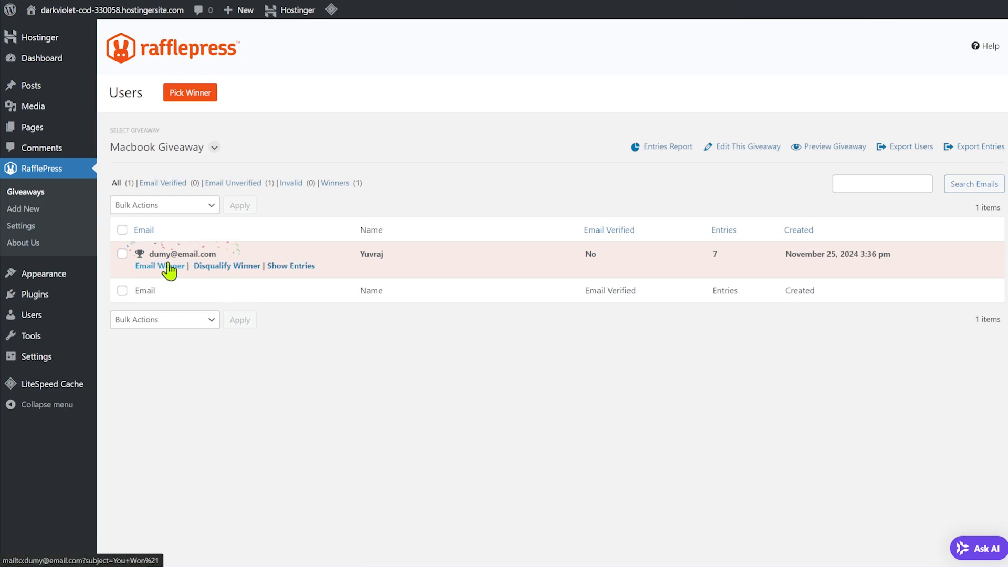